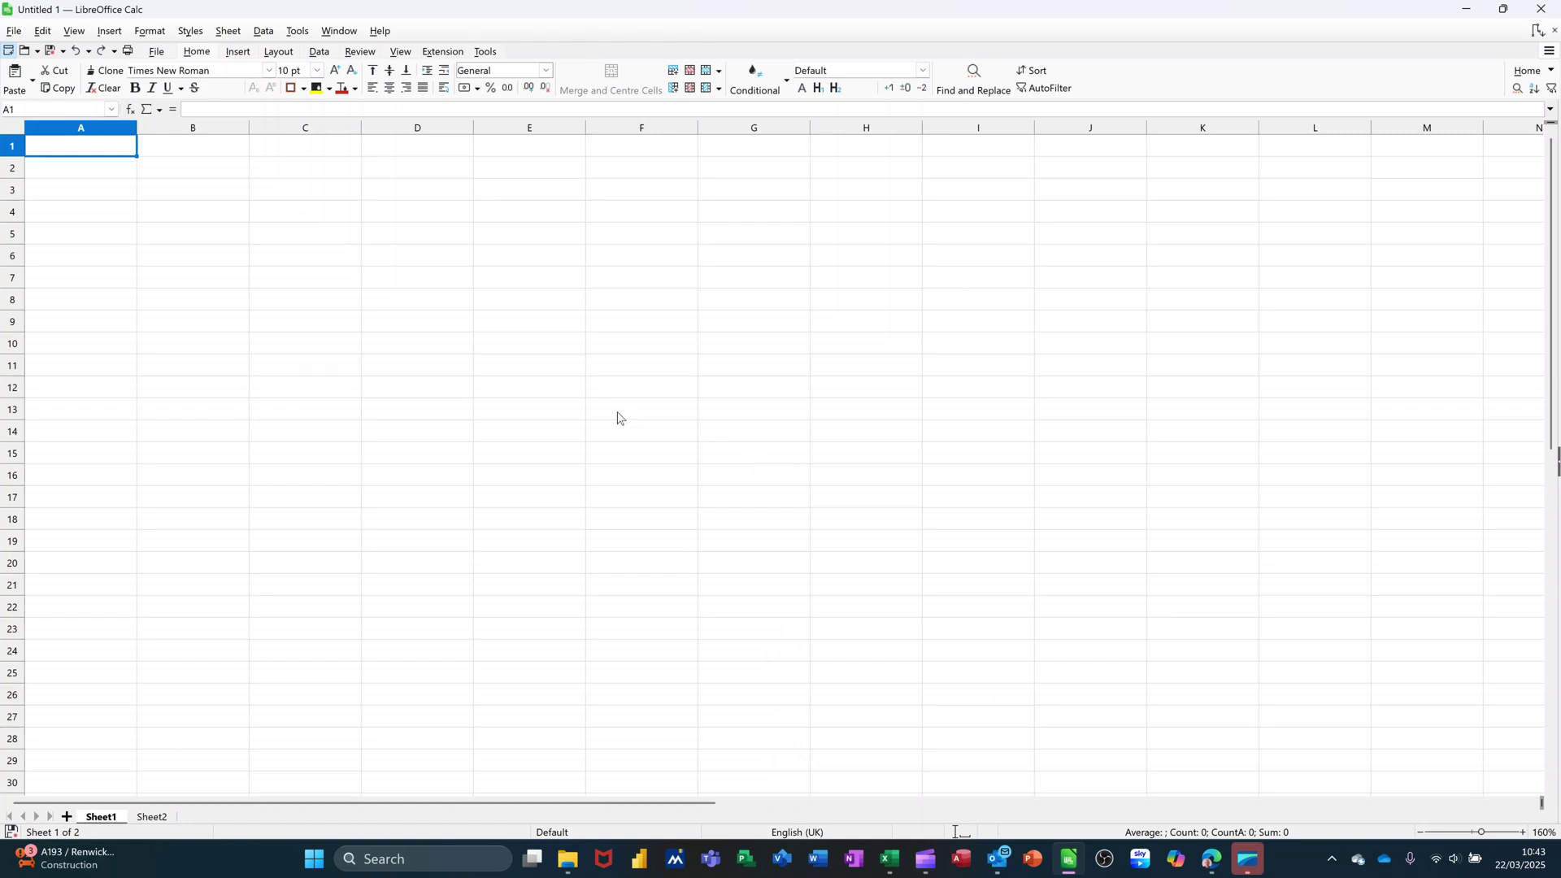
Step: Enter the names Bill in B1 and Ben in C1
{"action": "left_click", "coordinate": [192, 155]}
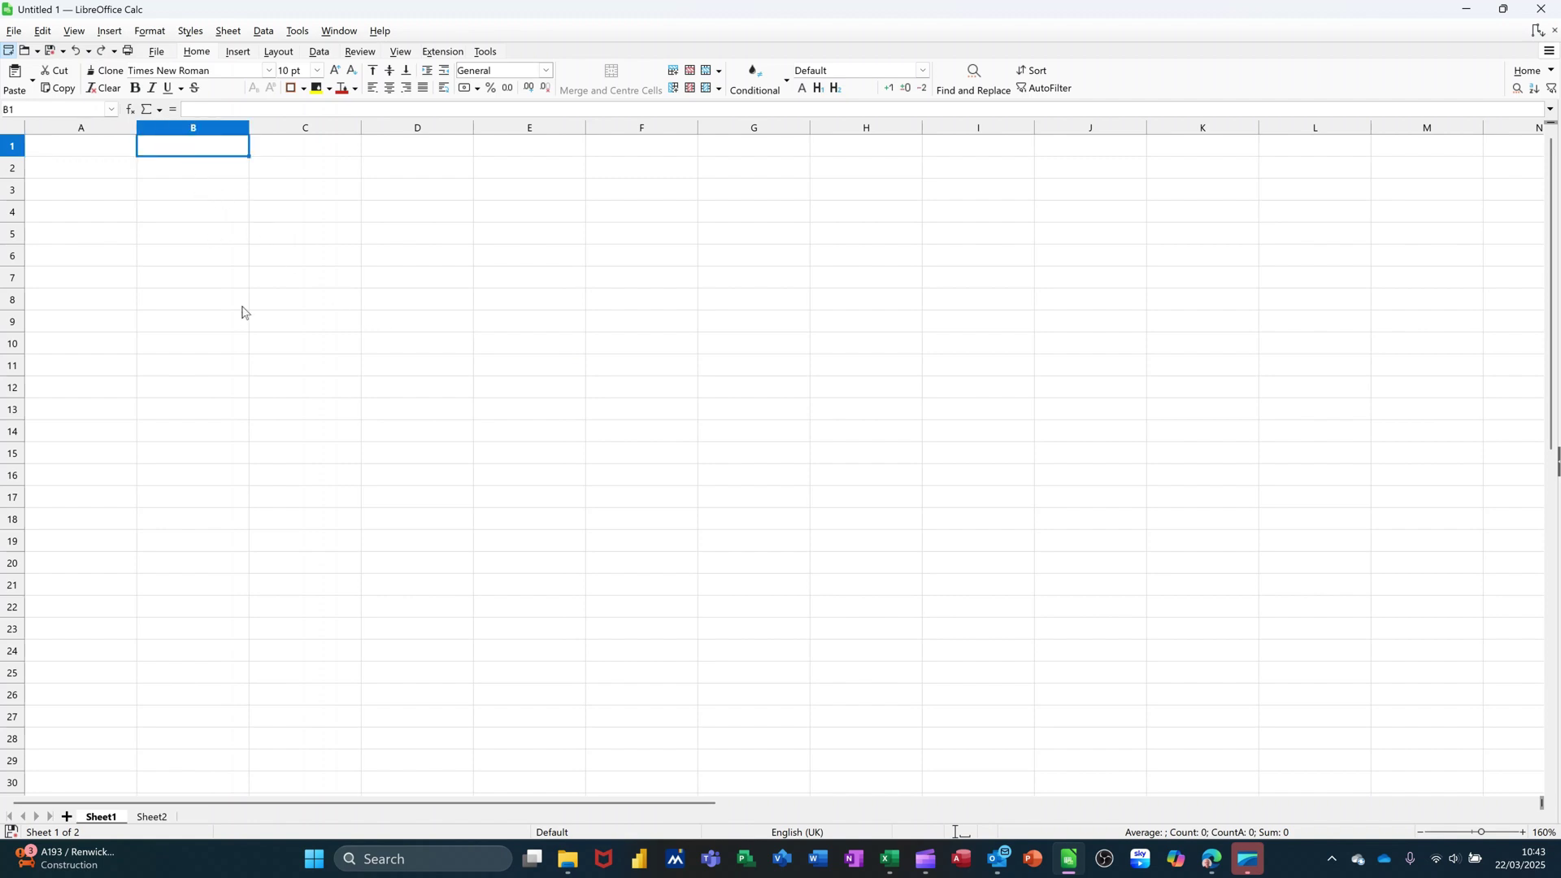
{"action": "type", "text": "Bill"}
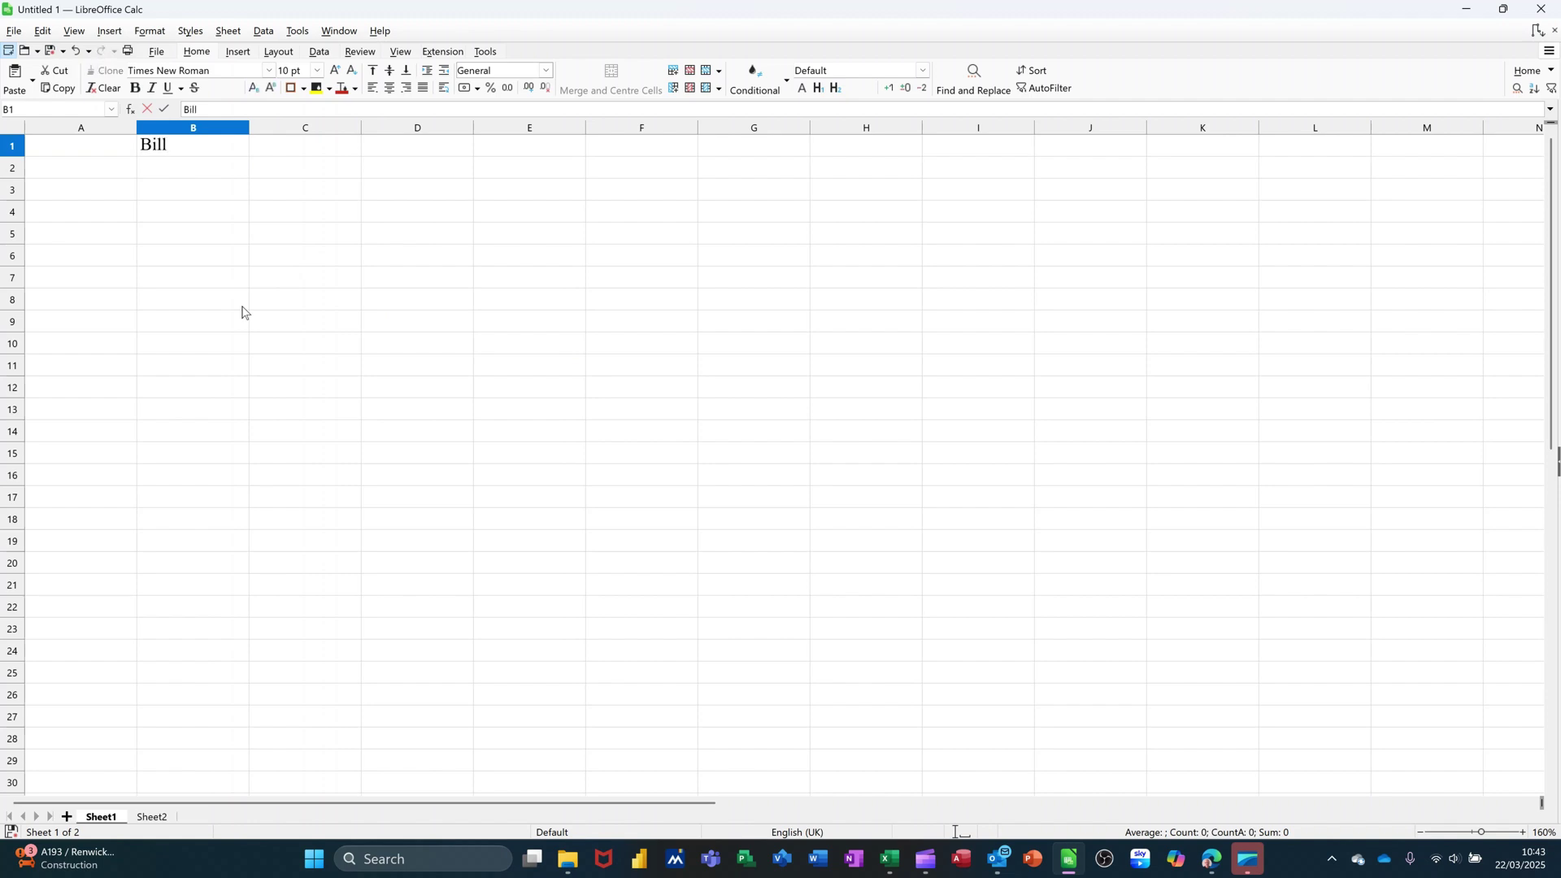
{"action": "key", "text": "Tab"}
{"action": "type", "text": "Ben"}
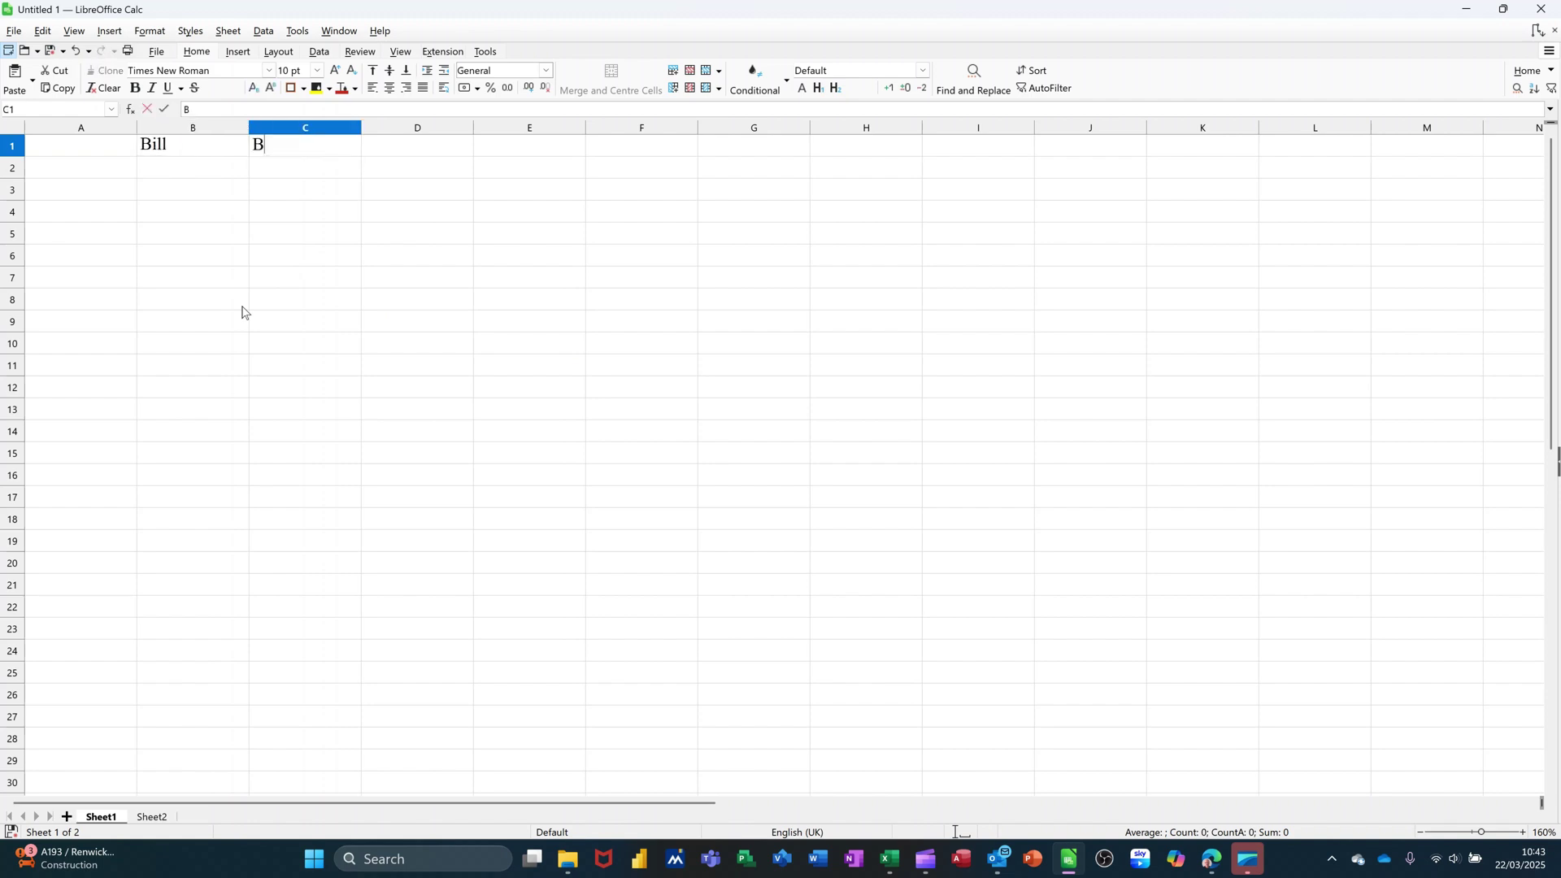
{"action": "left_click", "coordinate": [59, 174]}
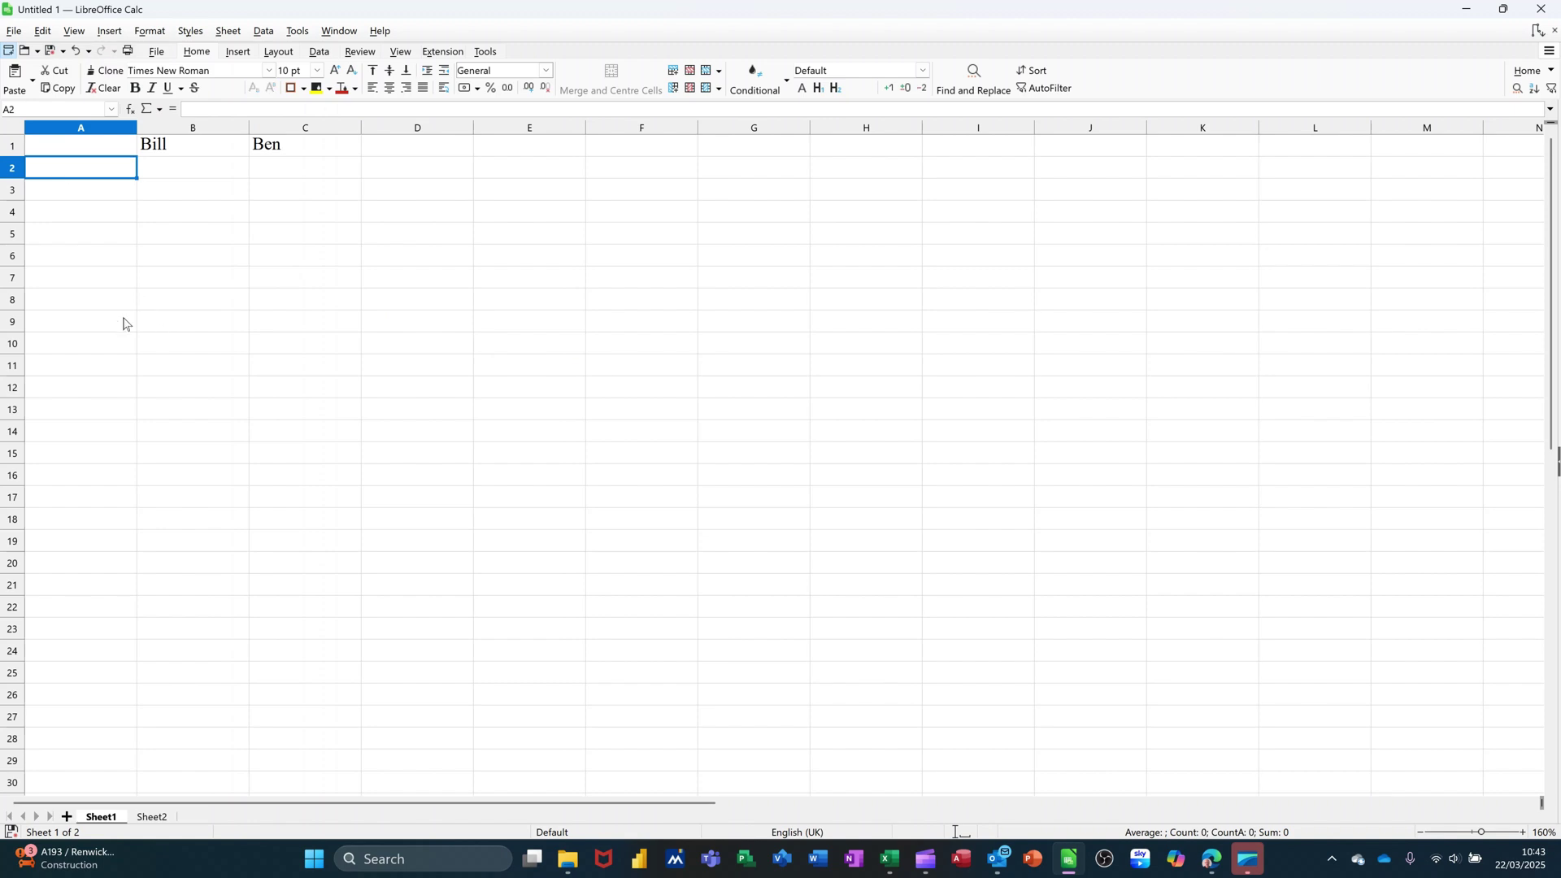
Step: Enter Mon in A2 and fill the weekdays Mon through Sun down to A8
{"action": "type", "text": "Mon"}
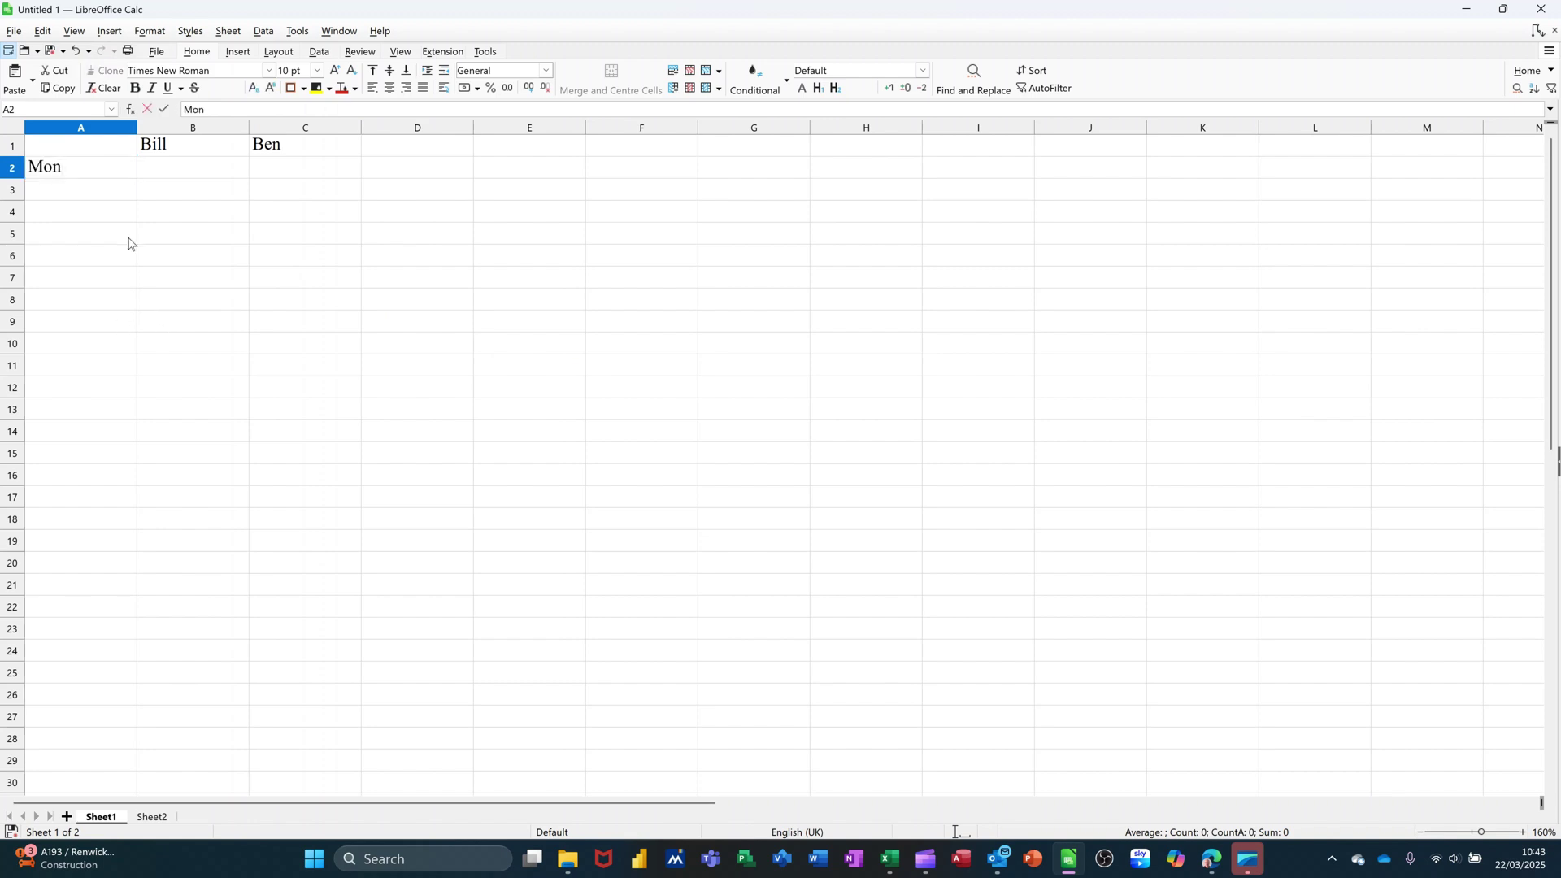
{"action": "left_click", "coordinate": [114, 210]}
{"action": "left_click", "coordinate": [109, 168]}
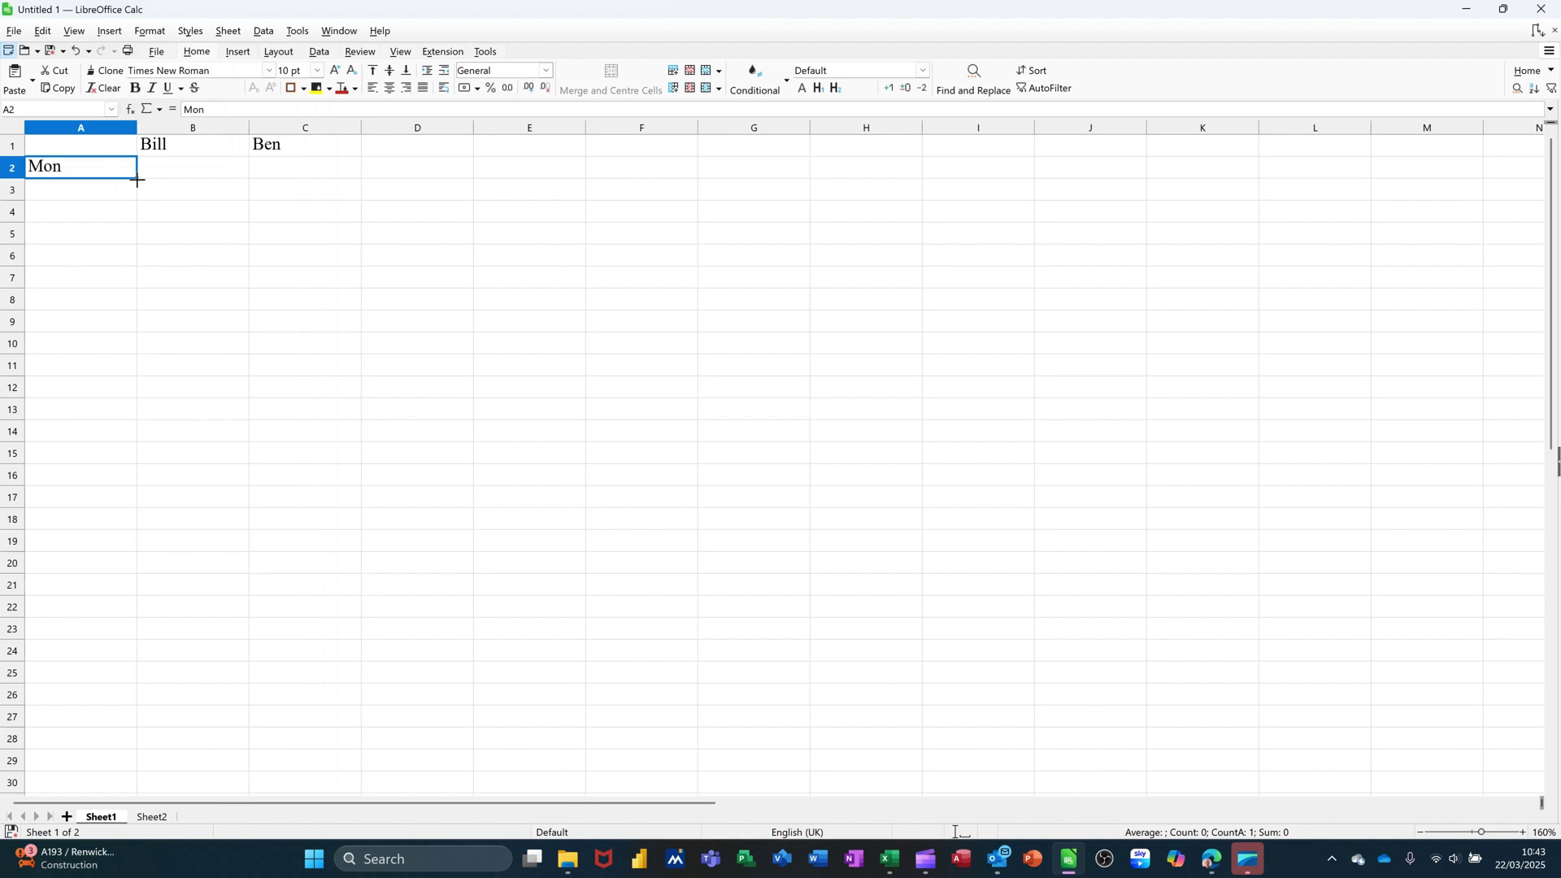
{"action": "left_click_drag", "start_coordinate": [136, 180], "coordinate": [119, 322]}
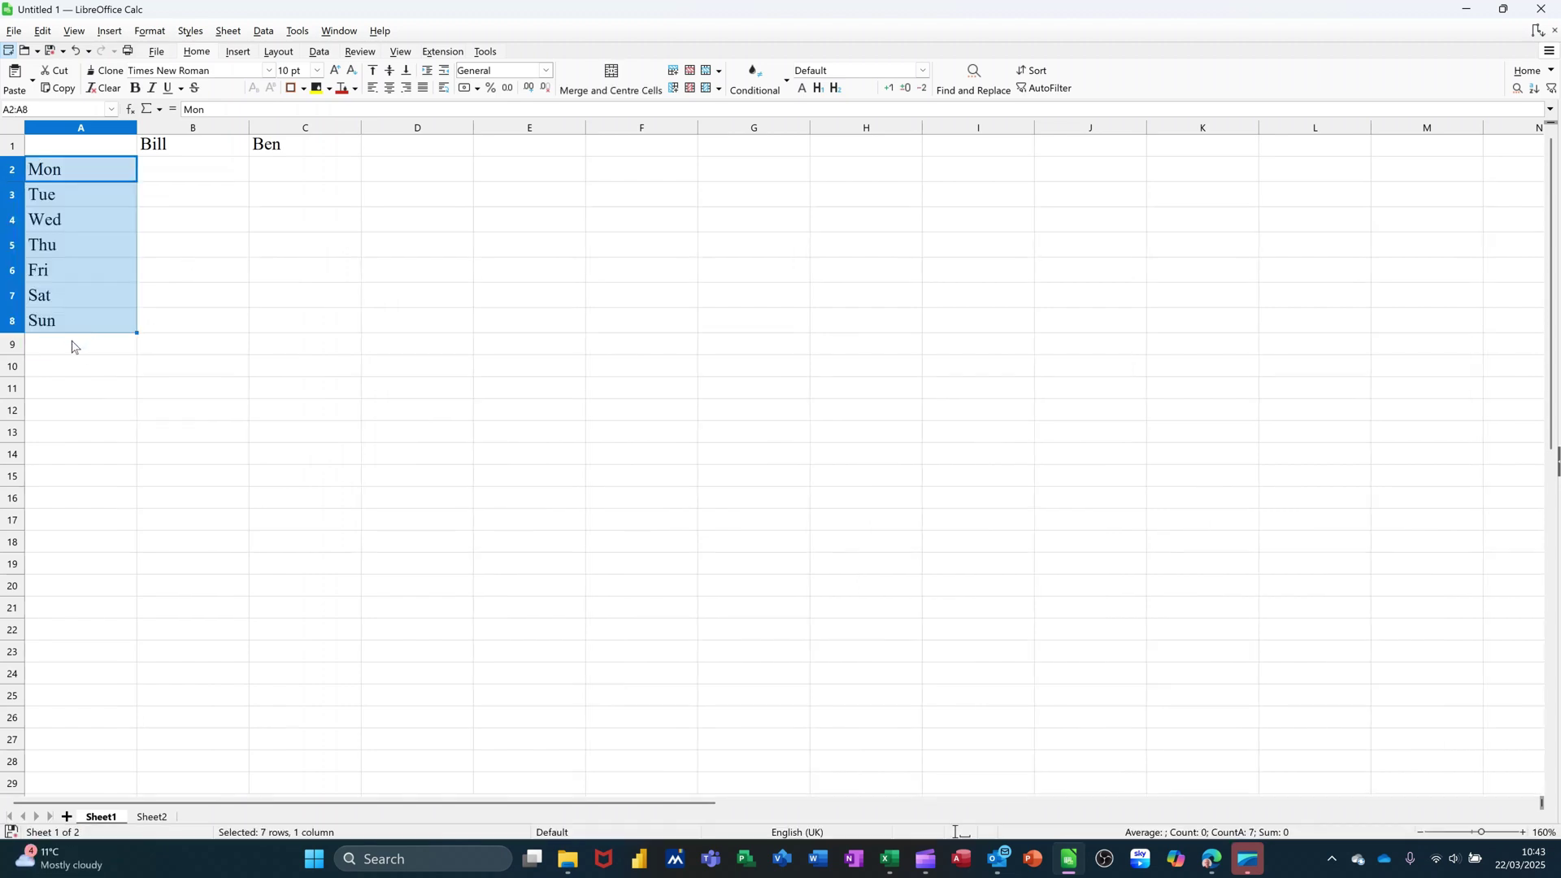
Step: Label A9 'Wk 1' and repeat A2:A9 down to row 17, ending with Wk 2
{"action": "left_click", "coordinate": [77, 348]}
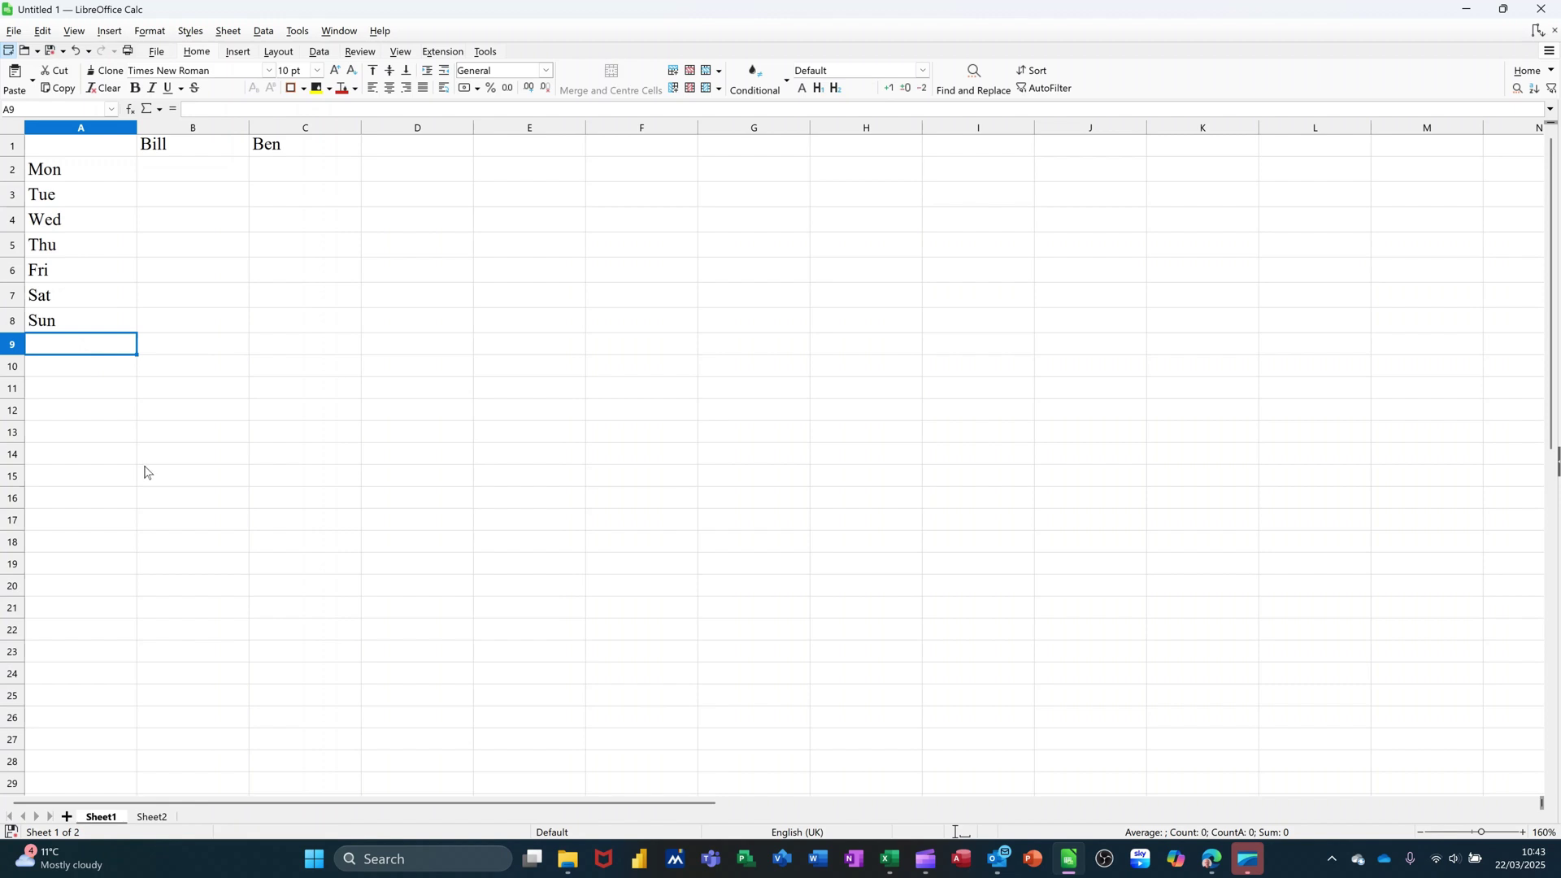
{"action": "type", "text": "Wk 1"}
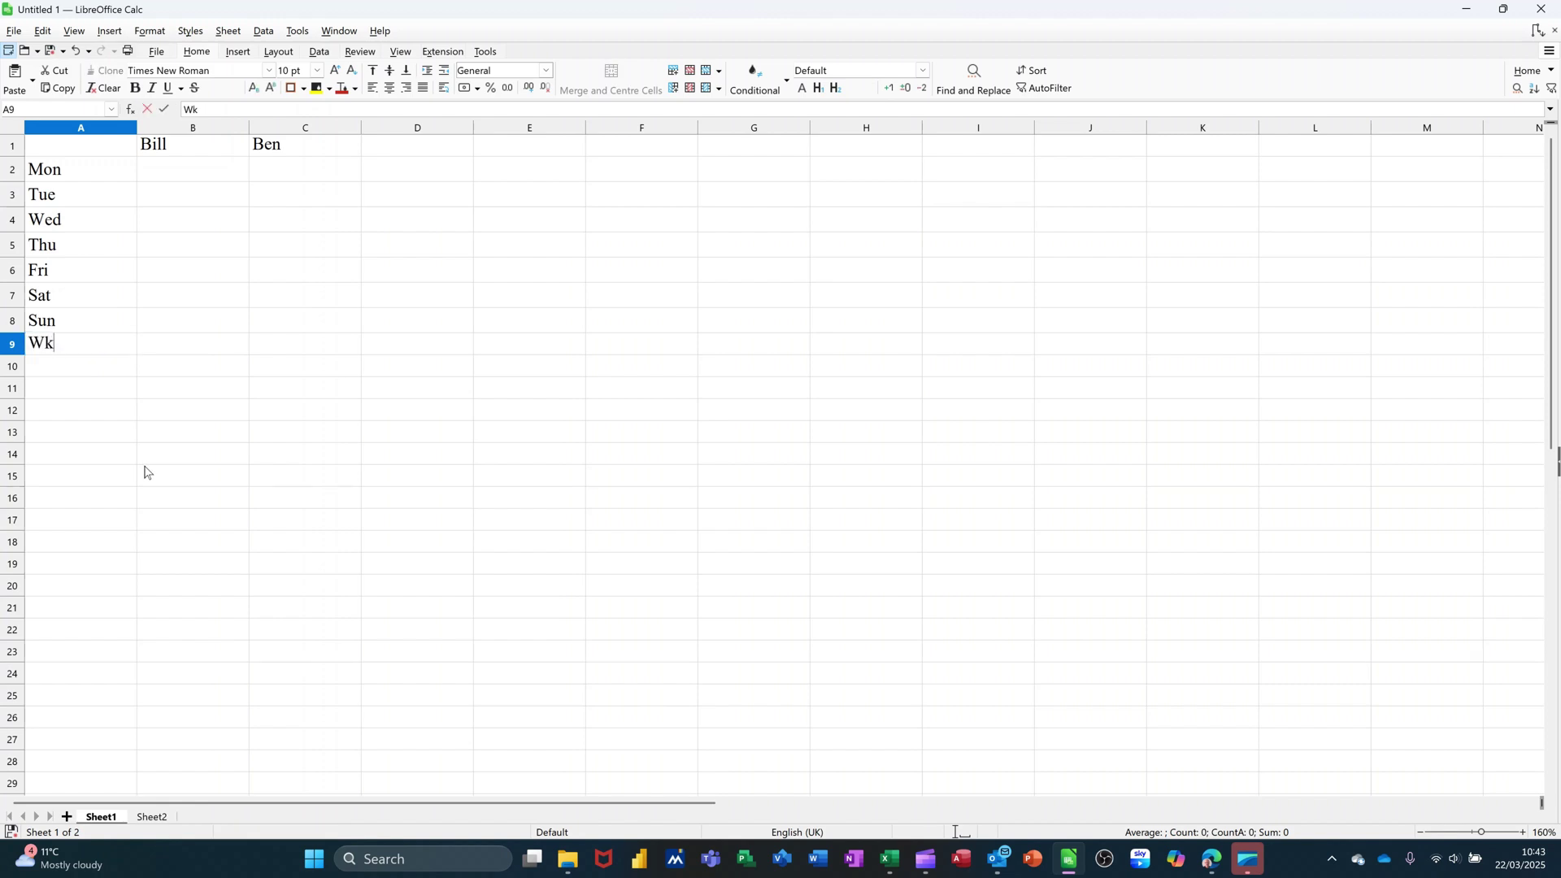
{"action": "left_click", "coordinate": [166, 392]}
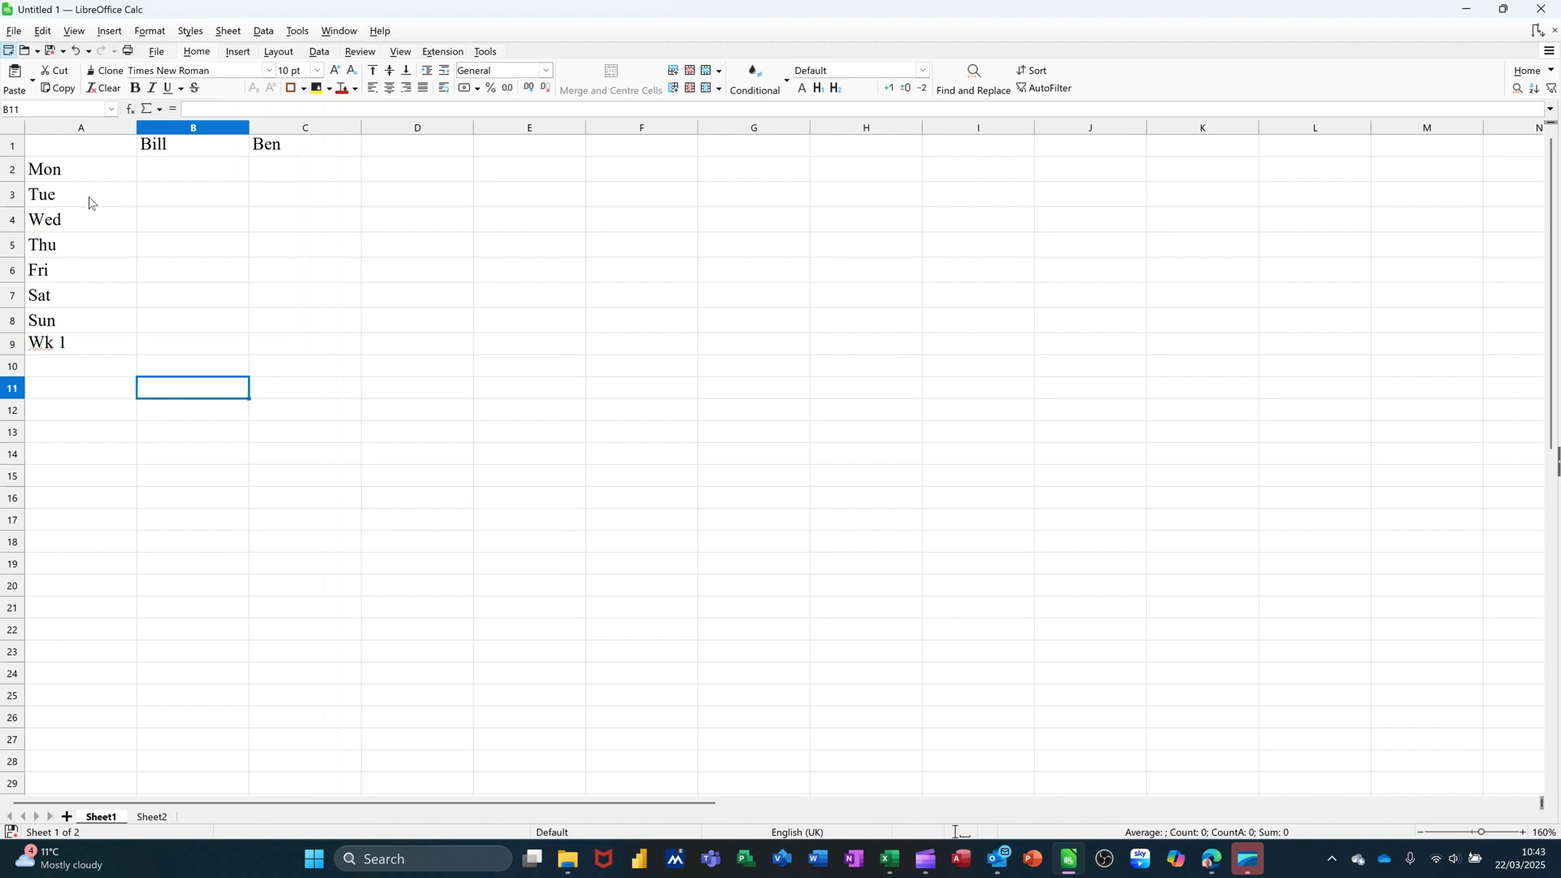
{"action": "left_click_drag", "start_coordinate": [88, 174], "coordinate": [122, 526]}
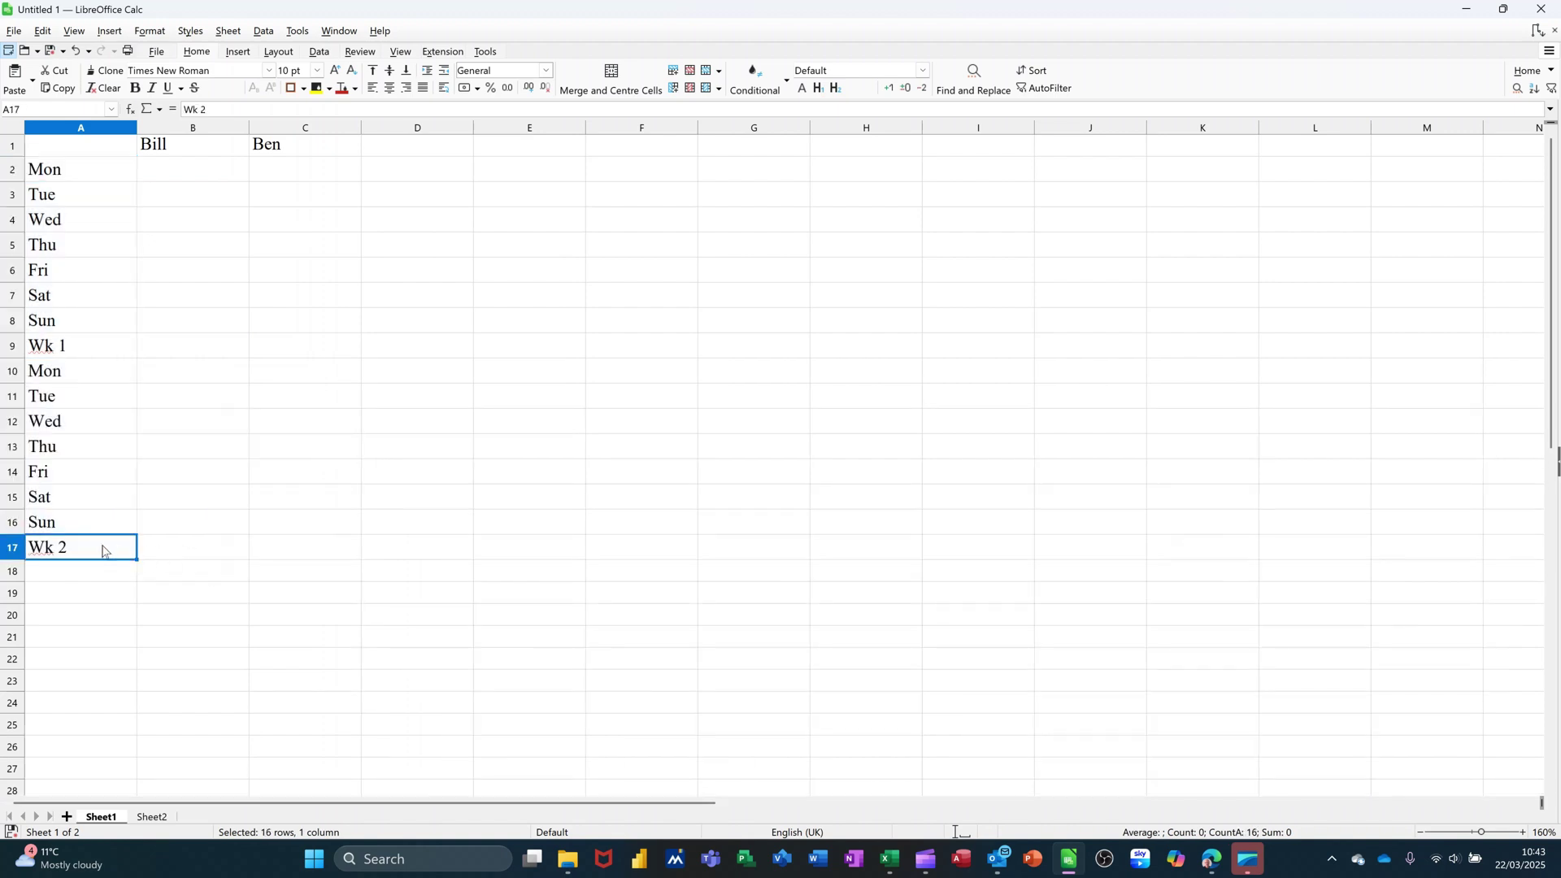
Step: Give A17:C17, A9:C9 and A1:C1 a Light Orange background fill
{"action": "left_click", "coordinate": [102, 550]}
{"action": "left_click_drag", "start_coordinate": [92, 553], "coordinate": [276, 556]}
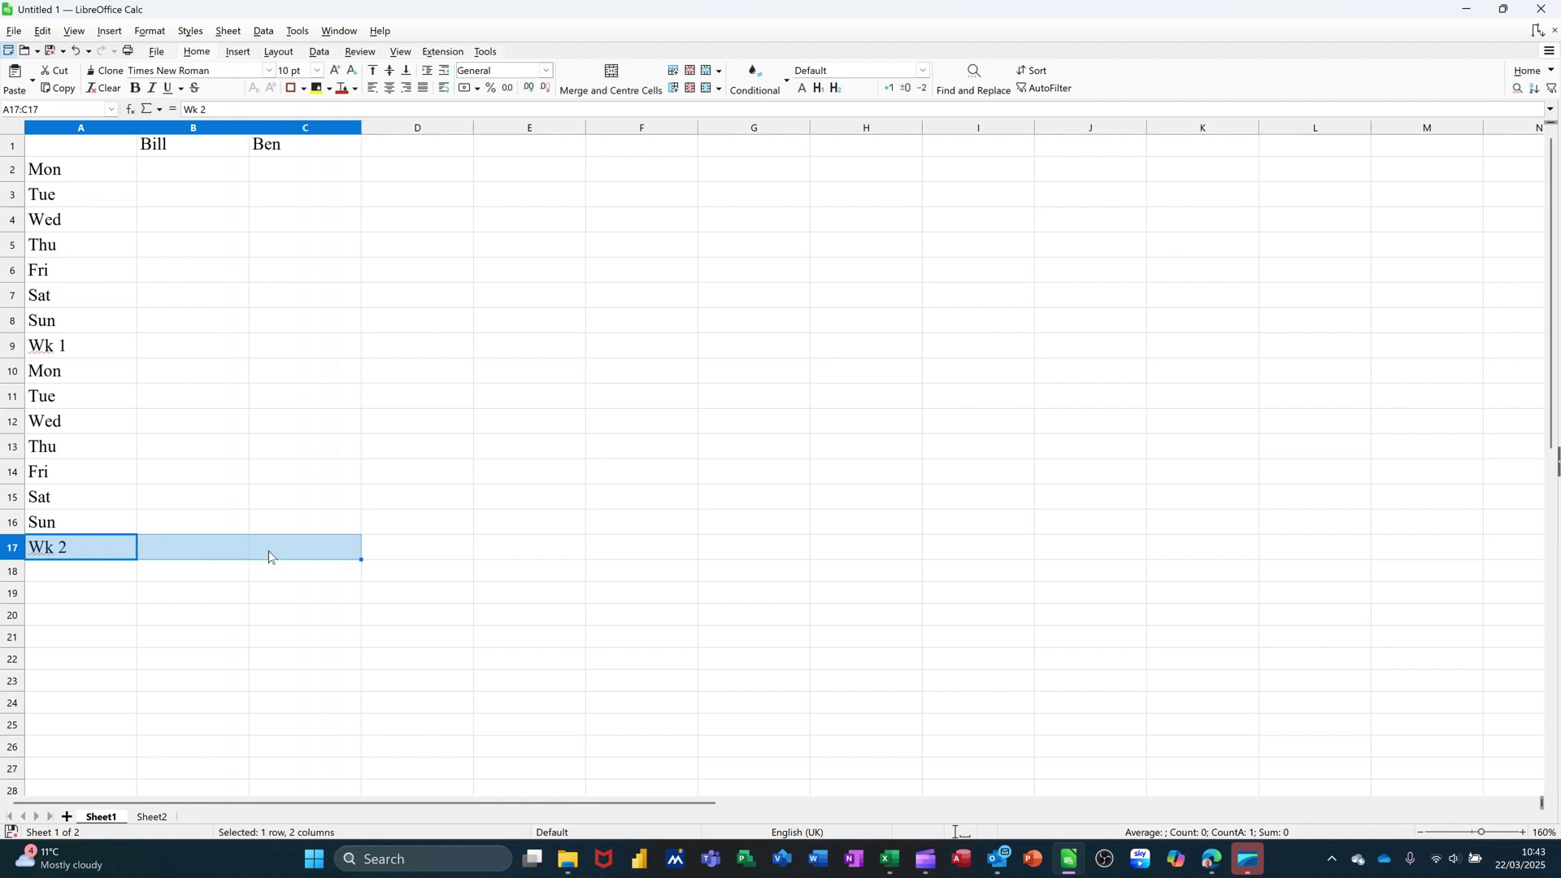
{"action": "left_click", "coordinate": [331, 89]}
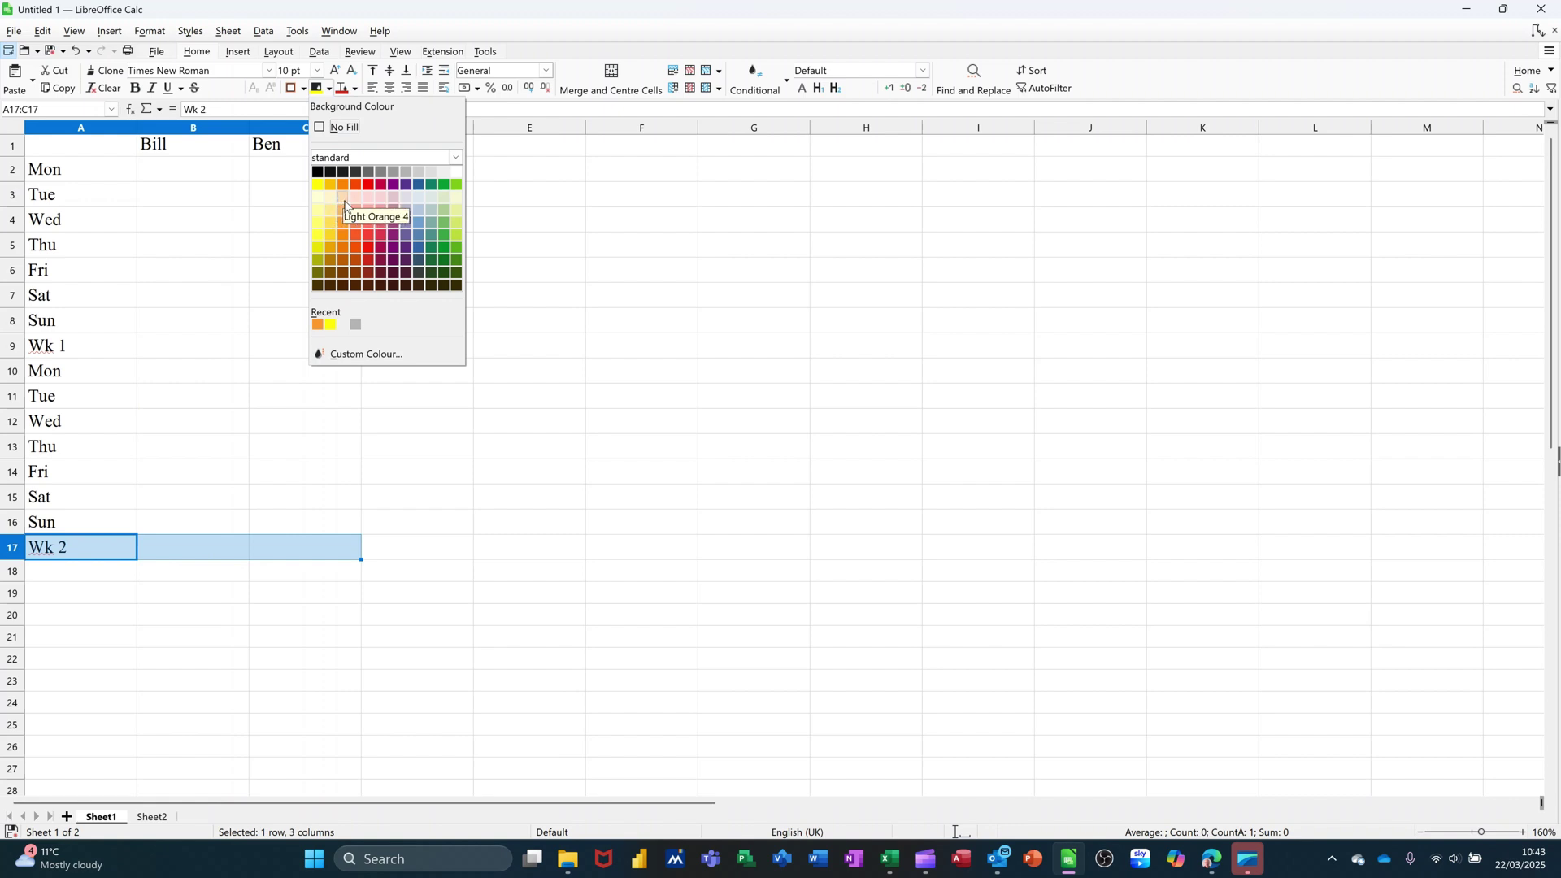
{"action": "left_click", "coordinate": [340, 238]}
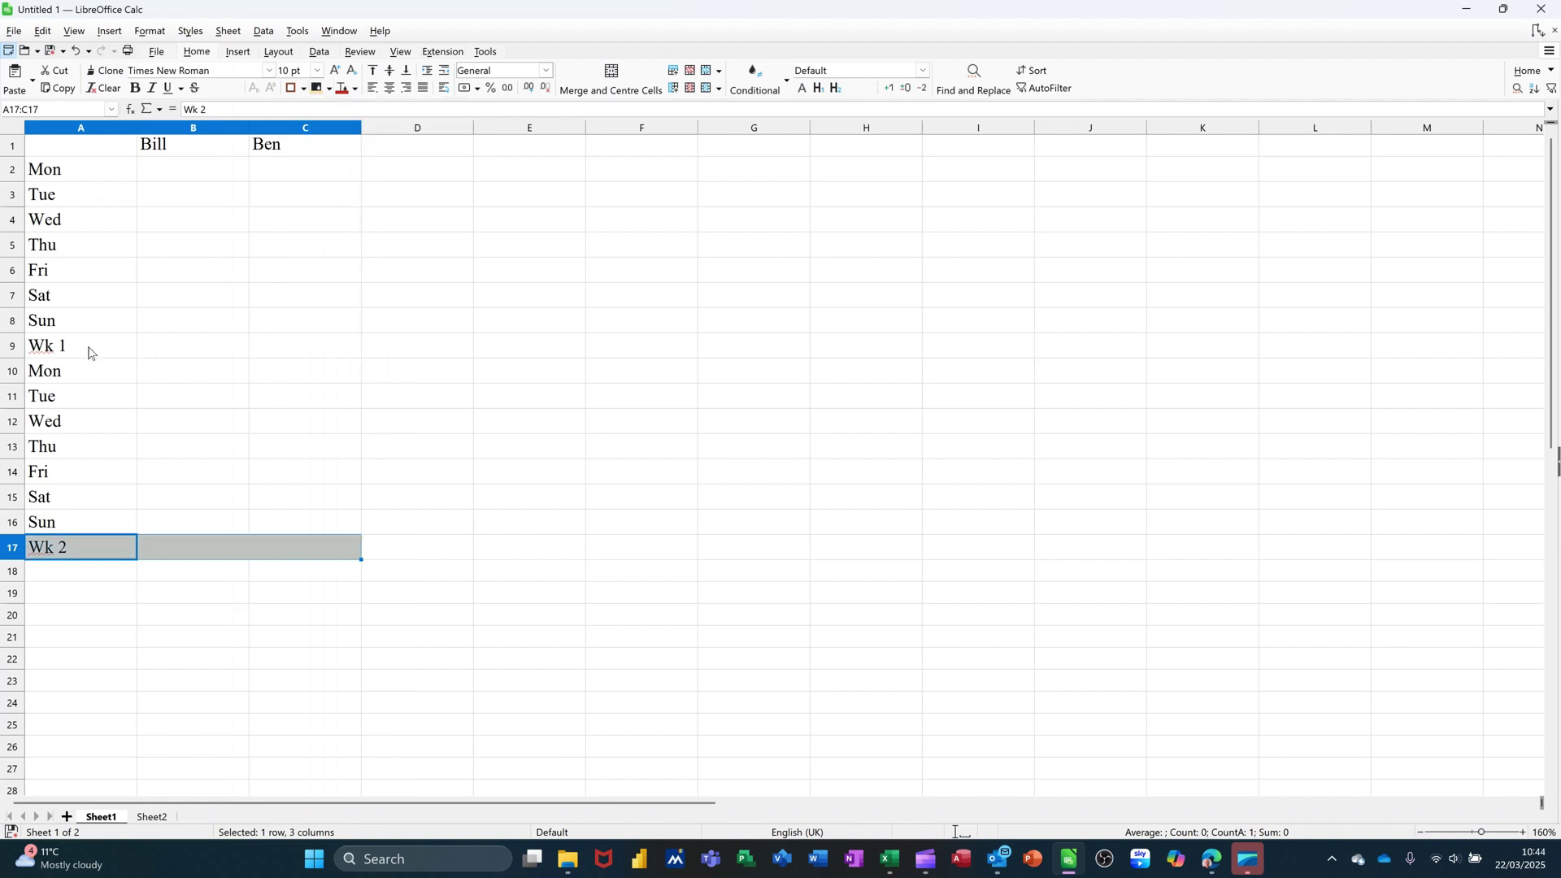
{"action": "left_click_drag", "start_coordinate": [90, 349], "coordinate": [276, 352]}
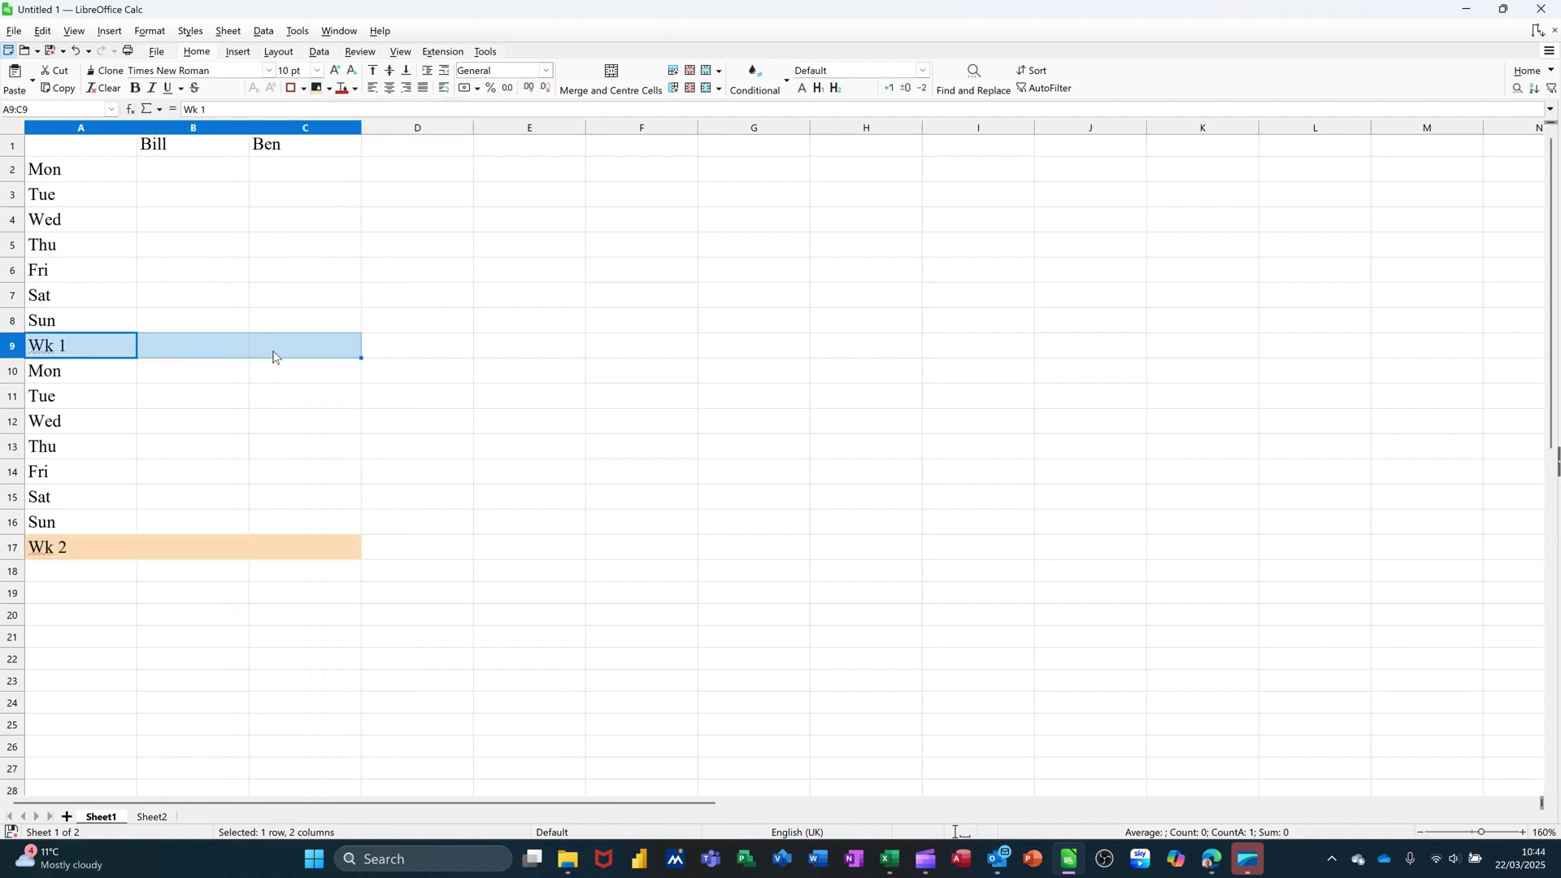
{"action": "left_click", "coordinate": [316, 88]}
{"action": "left_click_drag", "start_coordinate": [95, 154], "coordinate": [274, 143]}
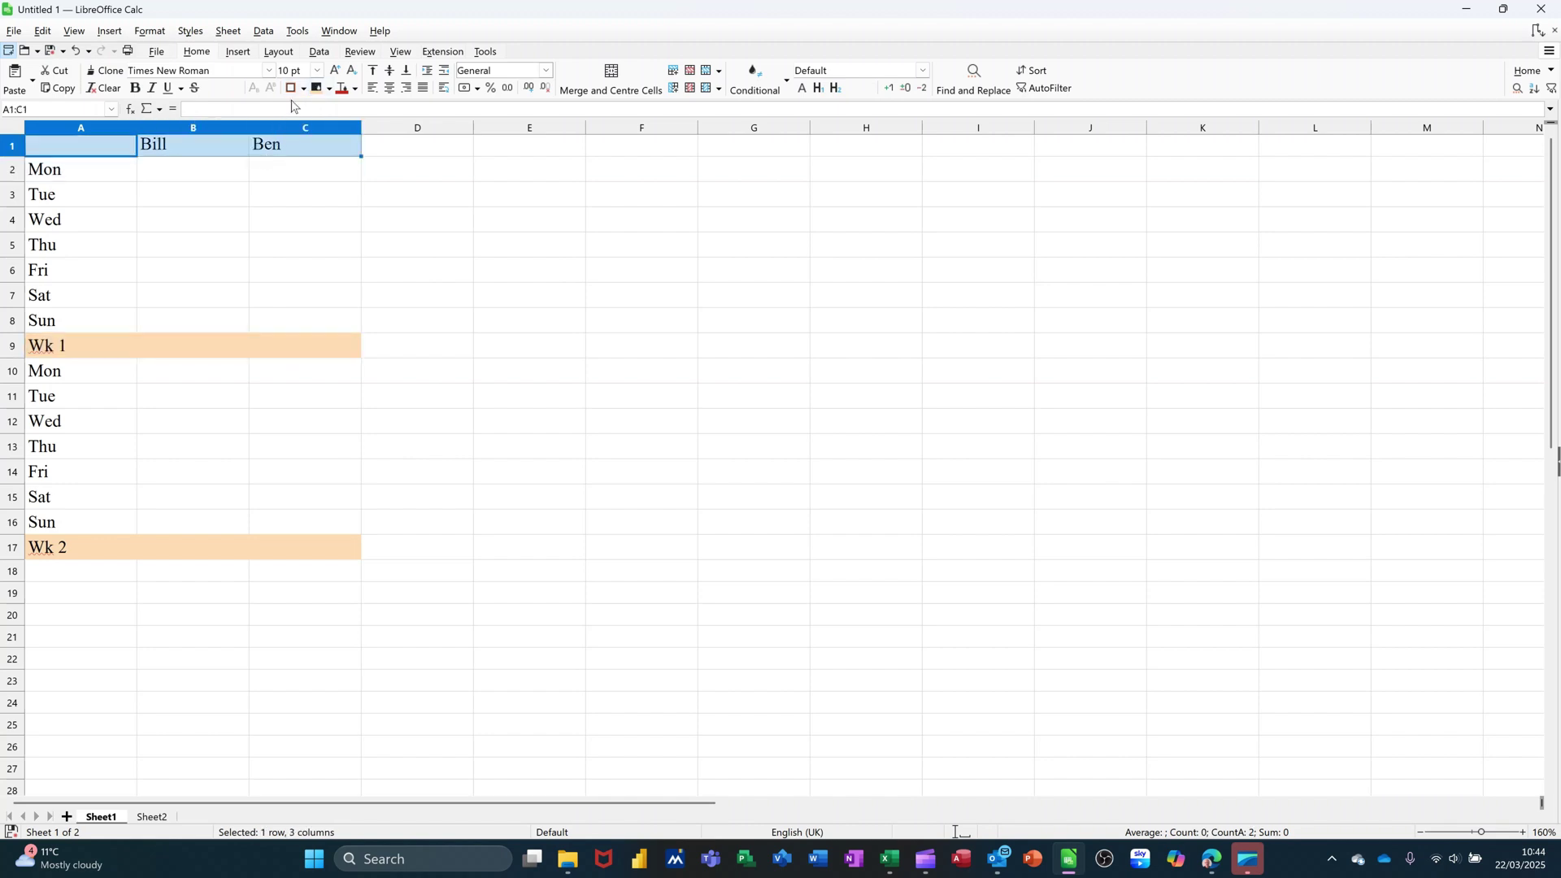
{"action": "left_click", "coordinate": [316, 88]}
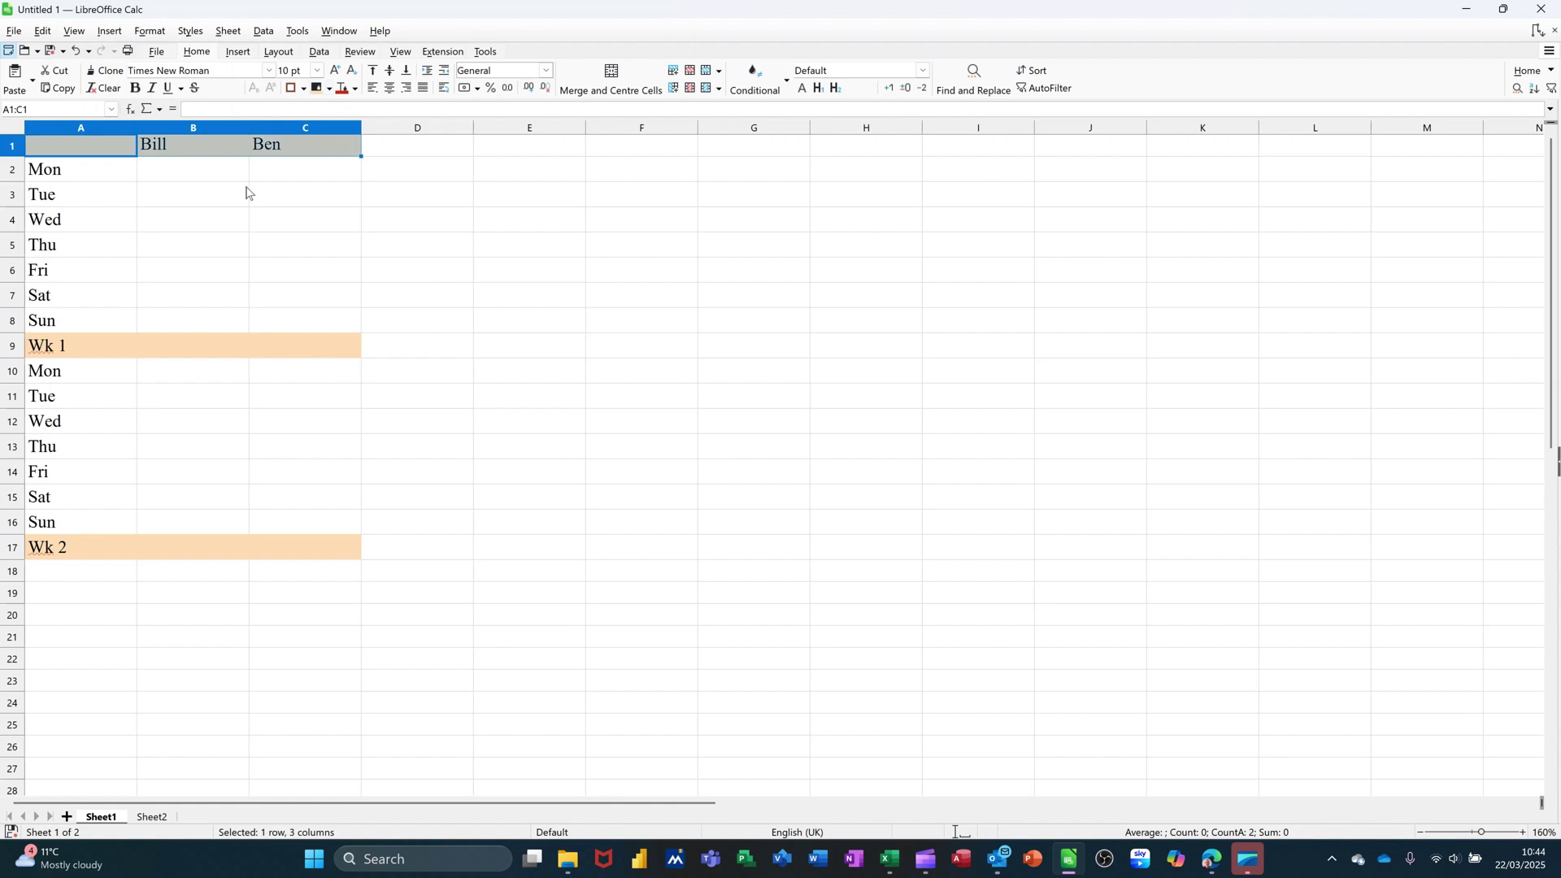
{"action": "left_click", "coordinate": [181, 349]}
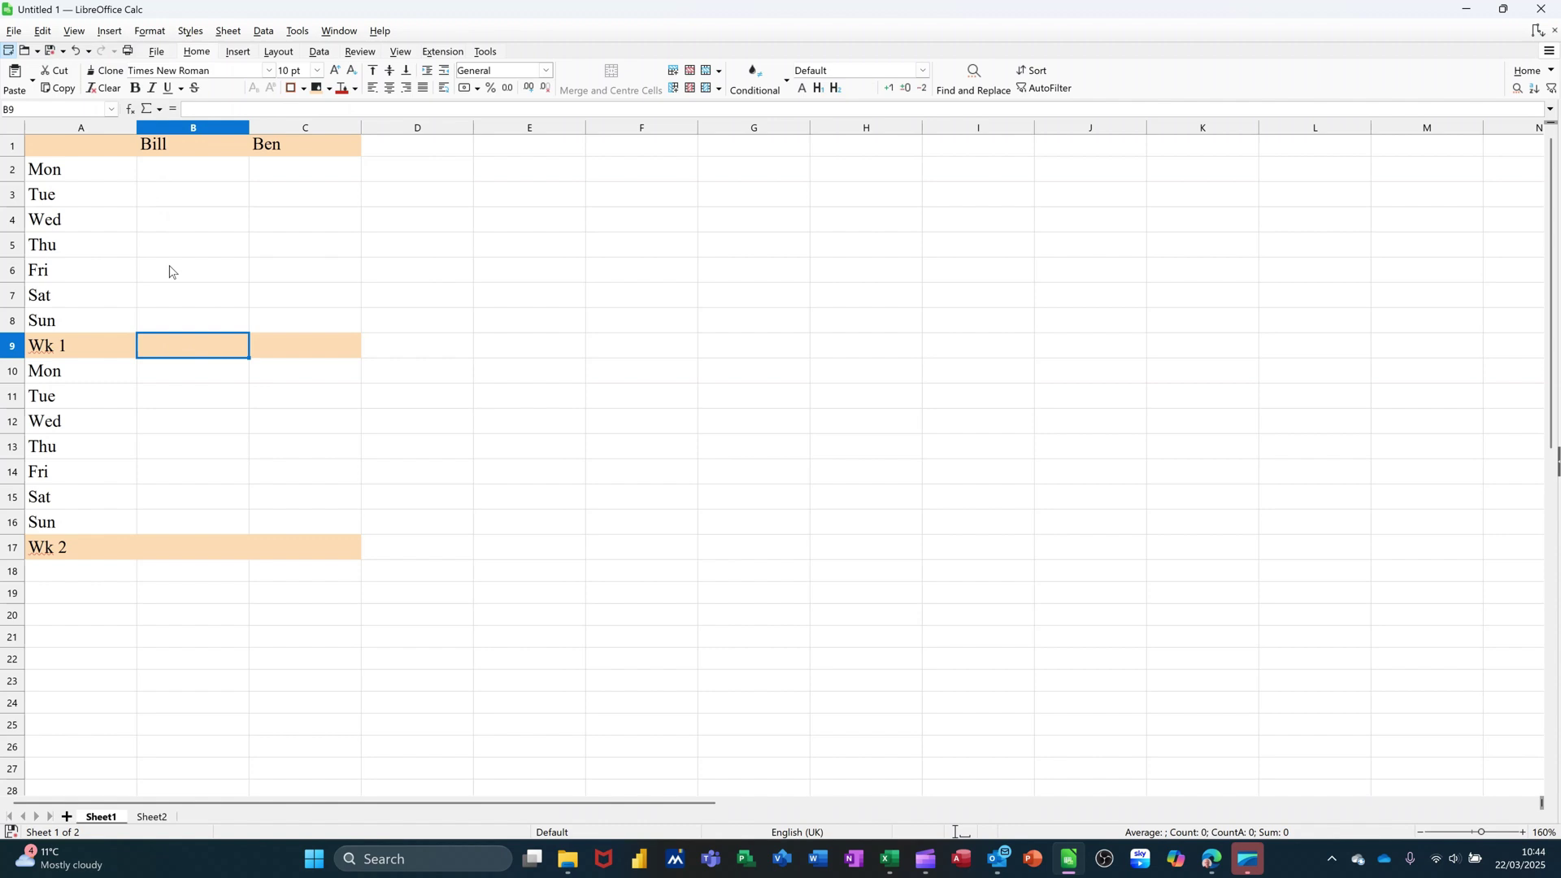
Step: Enter =SUM(B2:B8) in B9 and fill it right to C9
{"action": "type", "text": "=SUM()"}
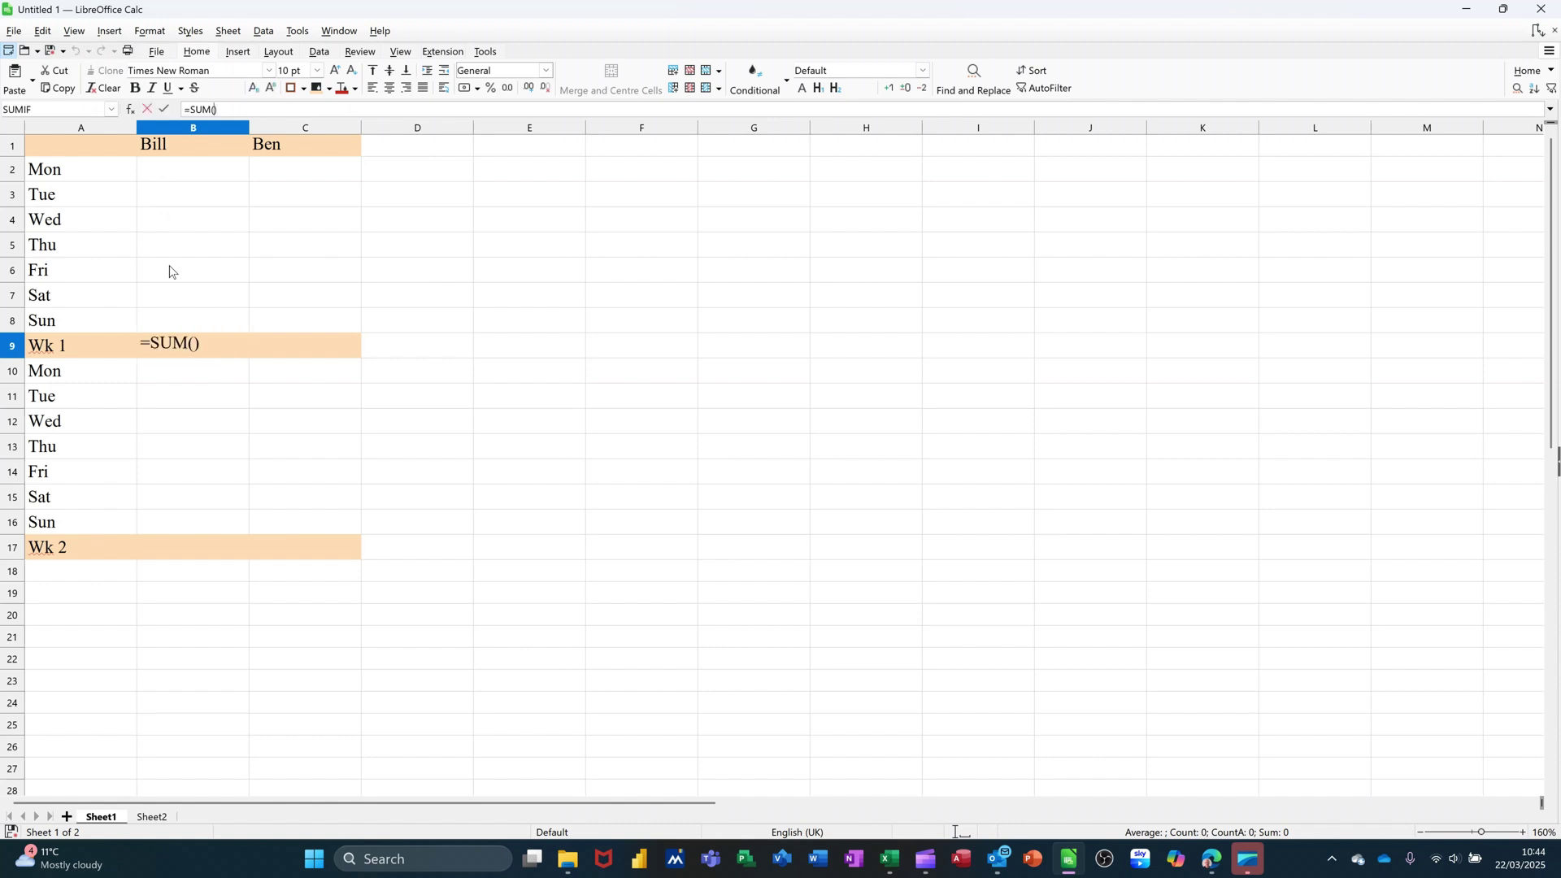
{"action": "left_click_drag", "start_coordinate": [172, 174], "coordinate": [181, 320]}
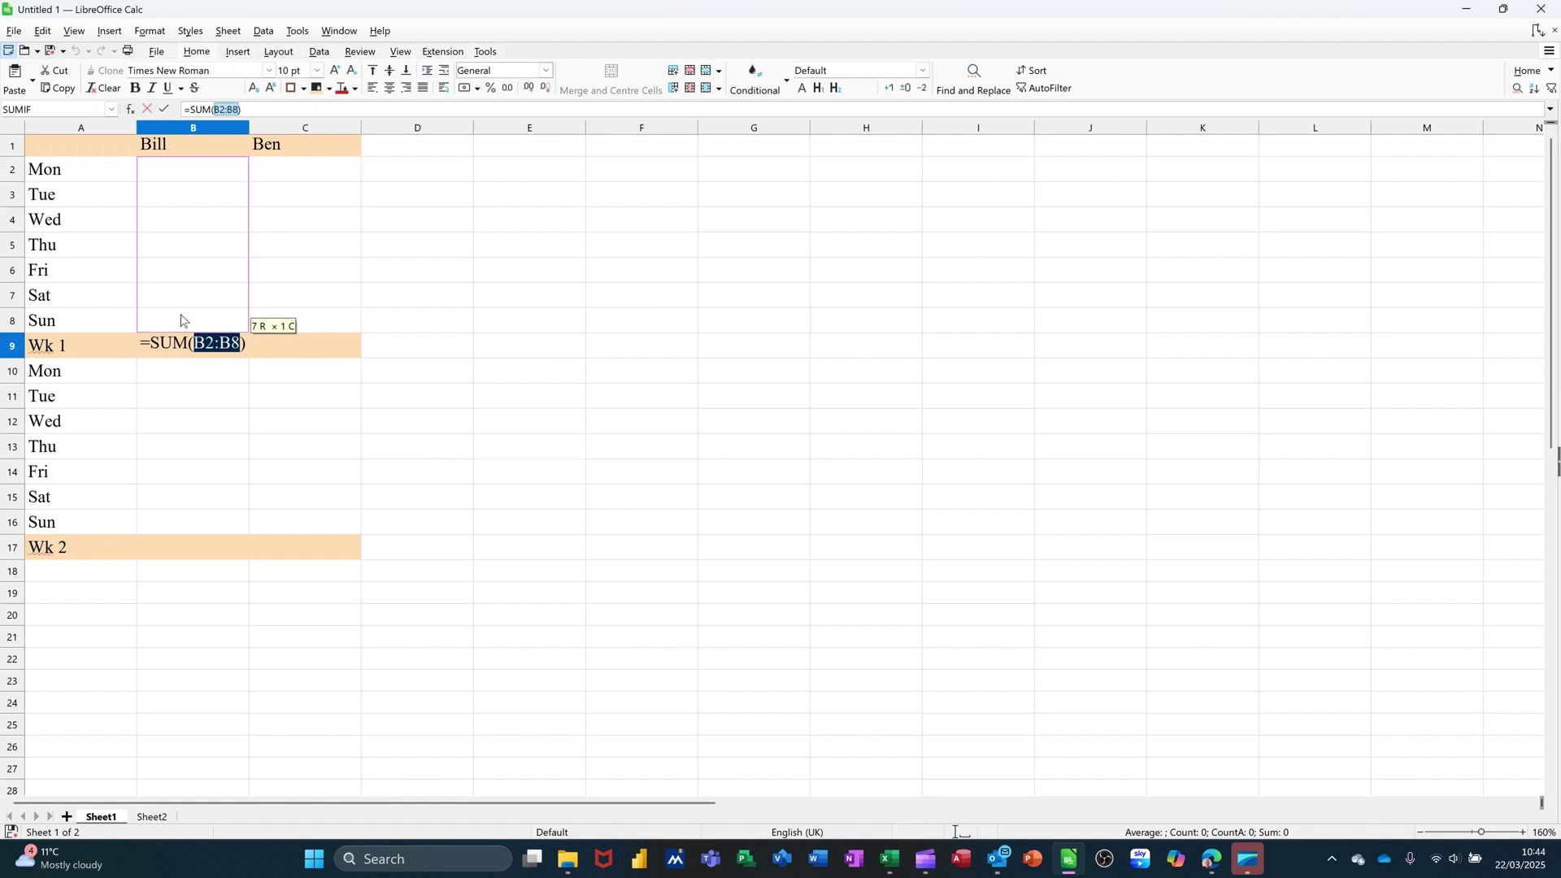
{"action": "left_click", "coordinate": [163, 114]}
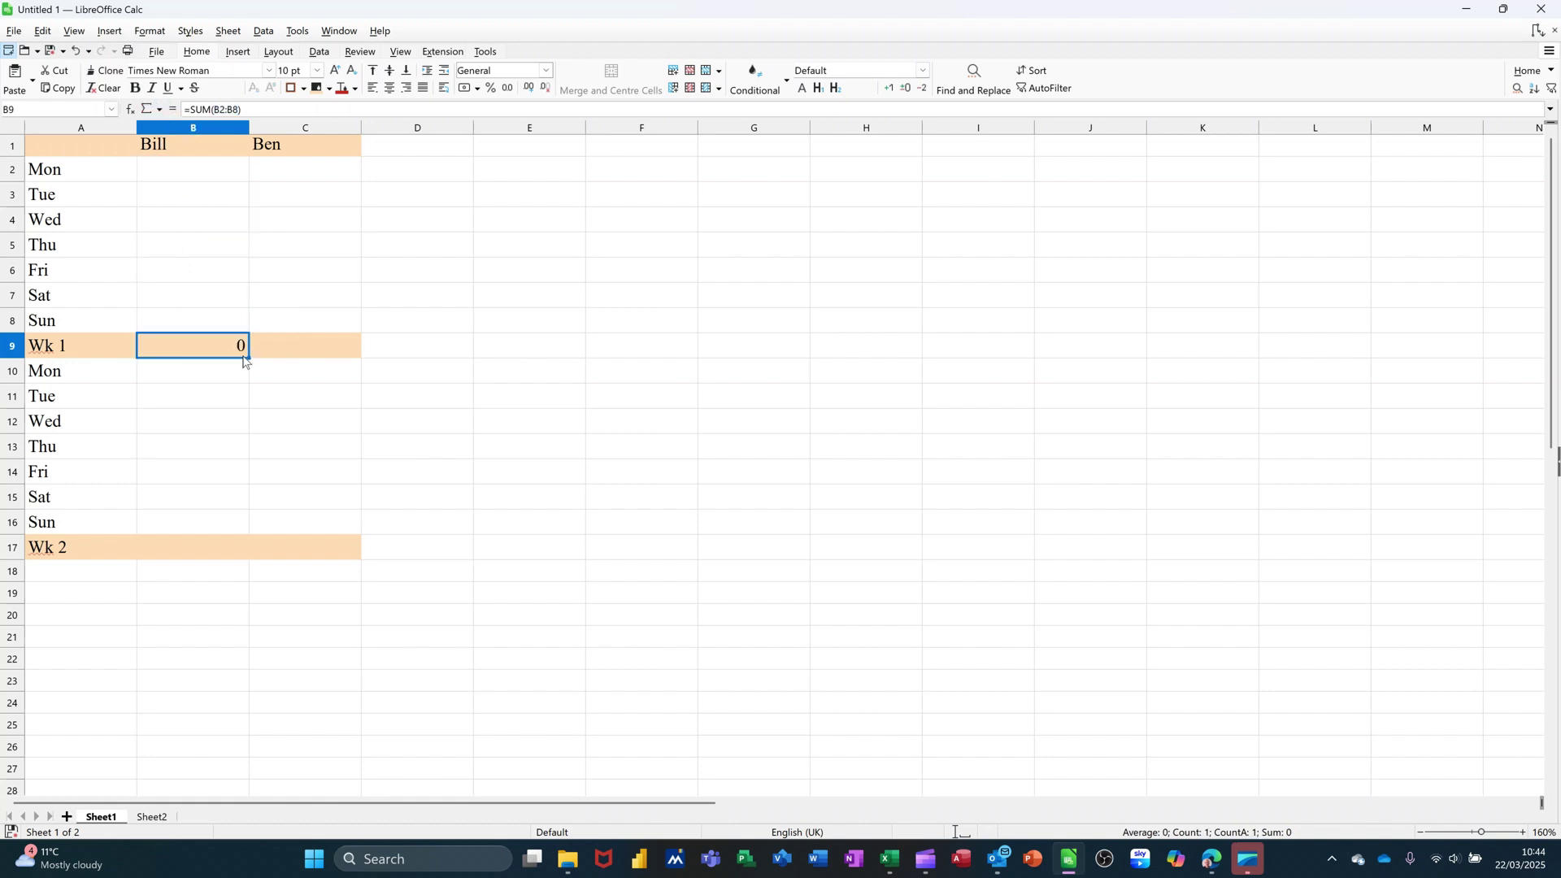
{"action": "left_click_drag", "start_coordinate": [246, 358], "coordinate": [351, 364]}
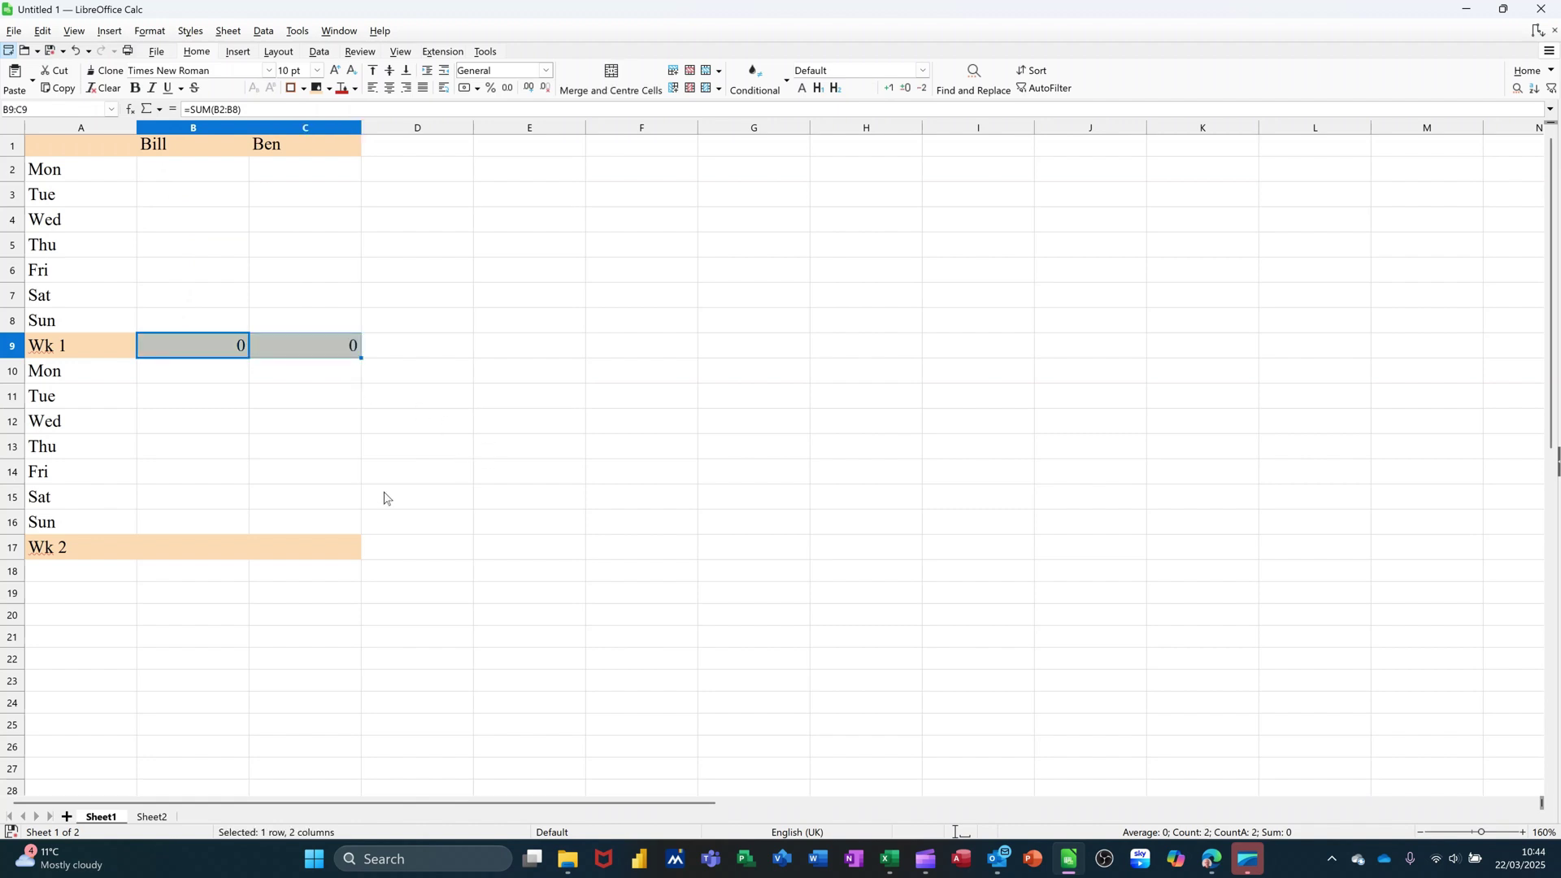
Step: Copy the B9:C9 totals into B17:C17 for week 2
{"action": "key", "text": "ctrl+c"}
{"action": "left_click", "coordinate": [219, 553]}
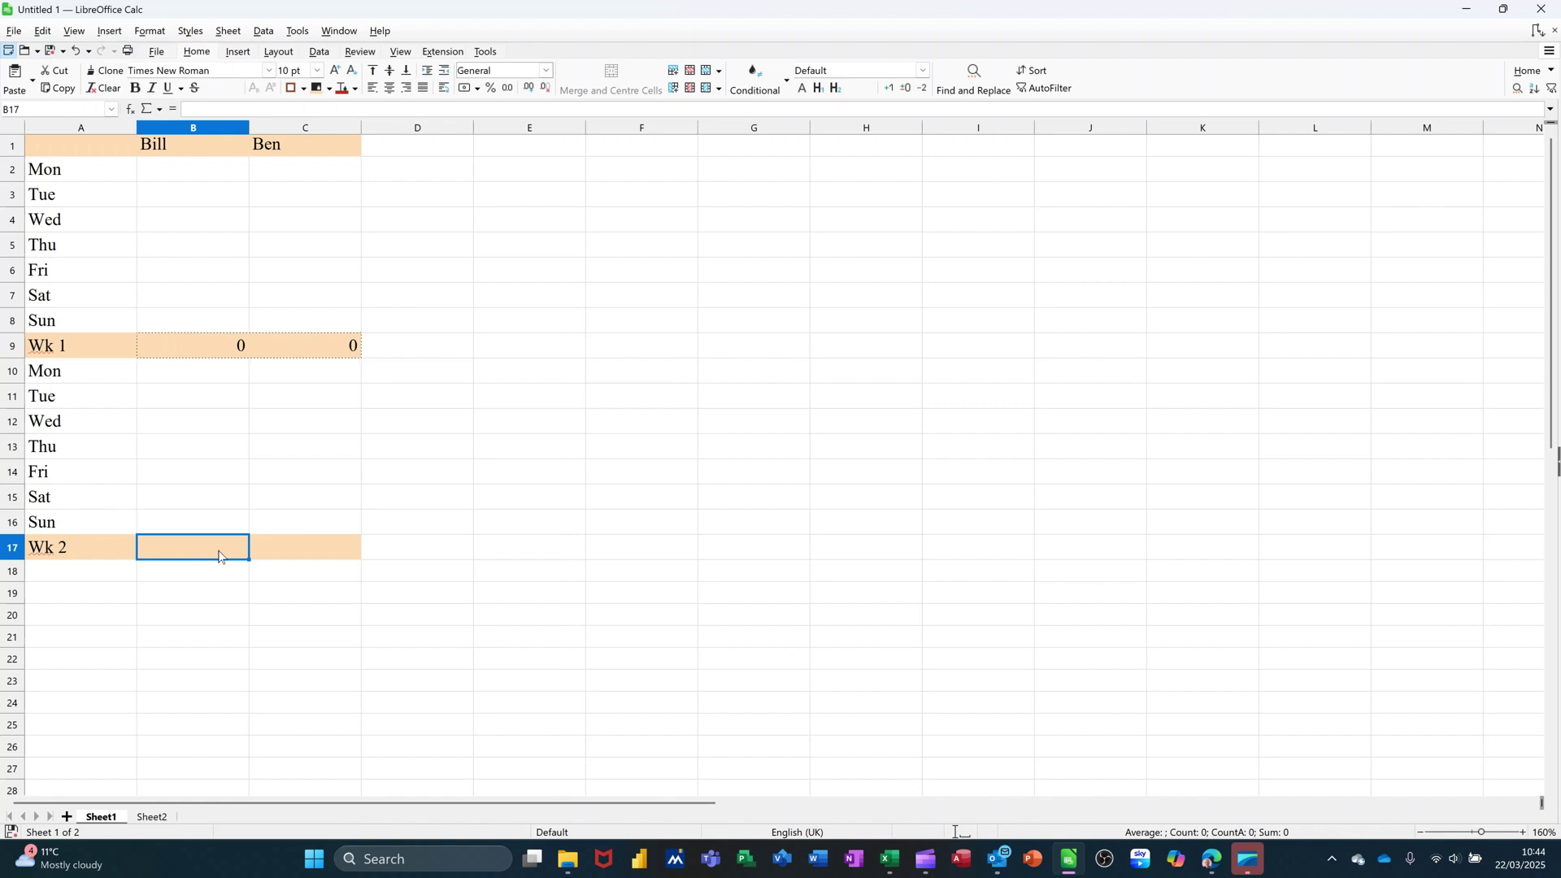
{"action": "key", "text": "ctrl+v"}
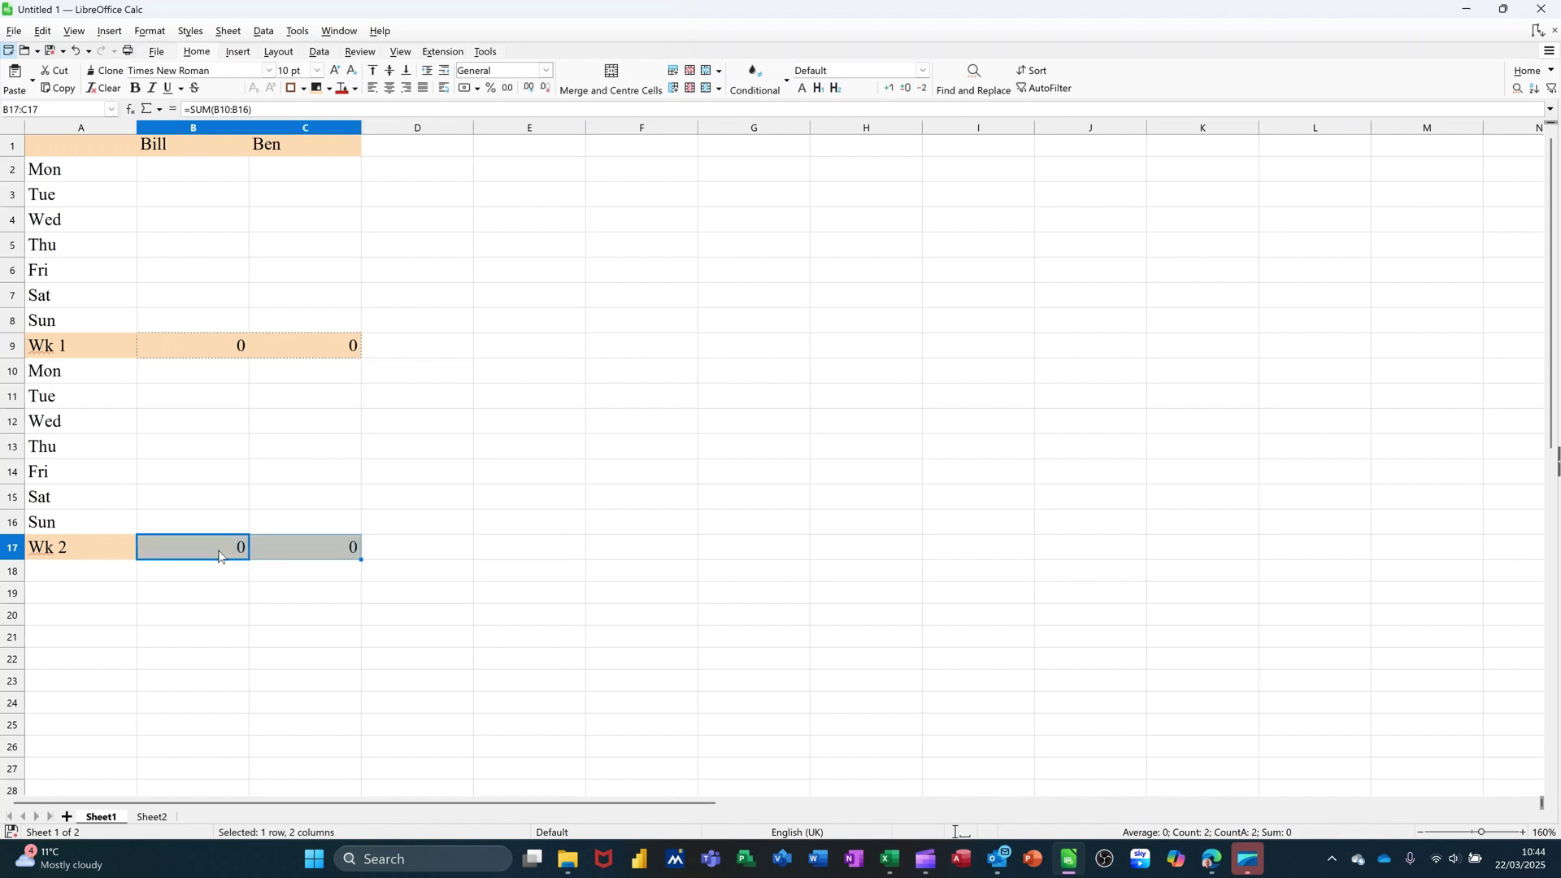
{"action": "left_click", "coordinate": [220, 557]}
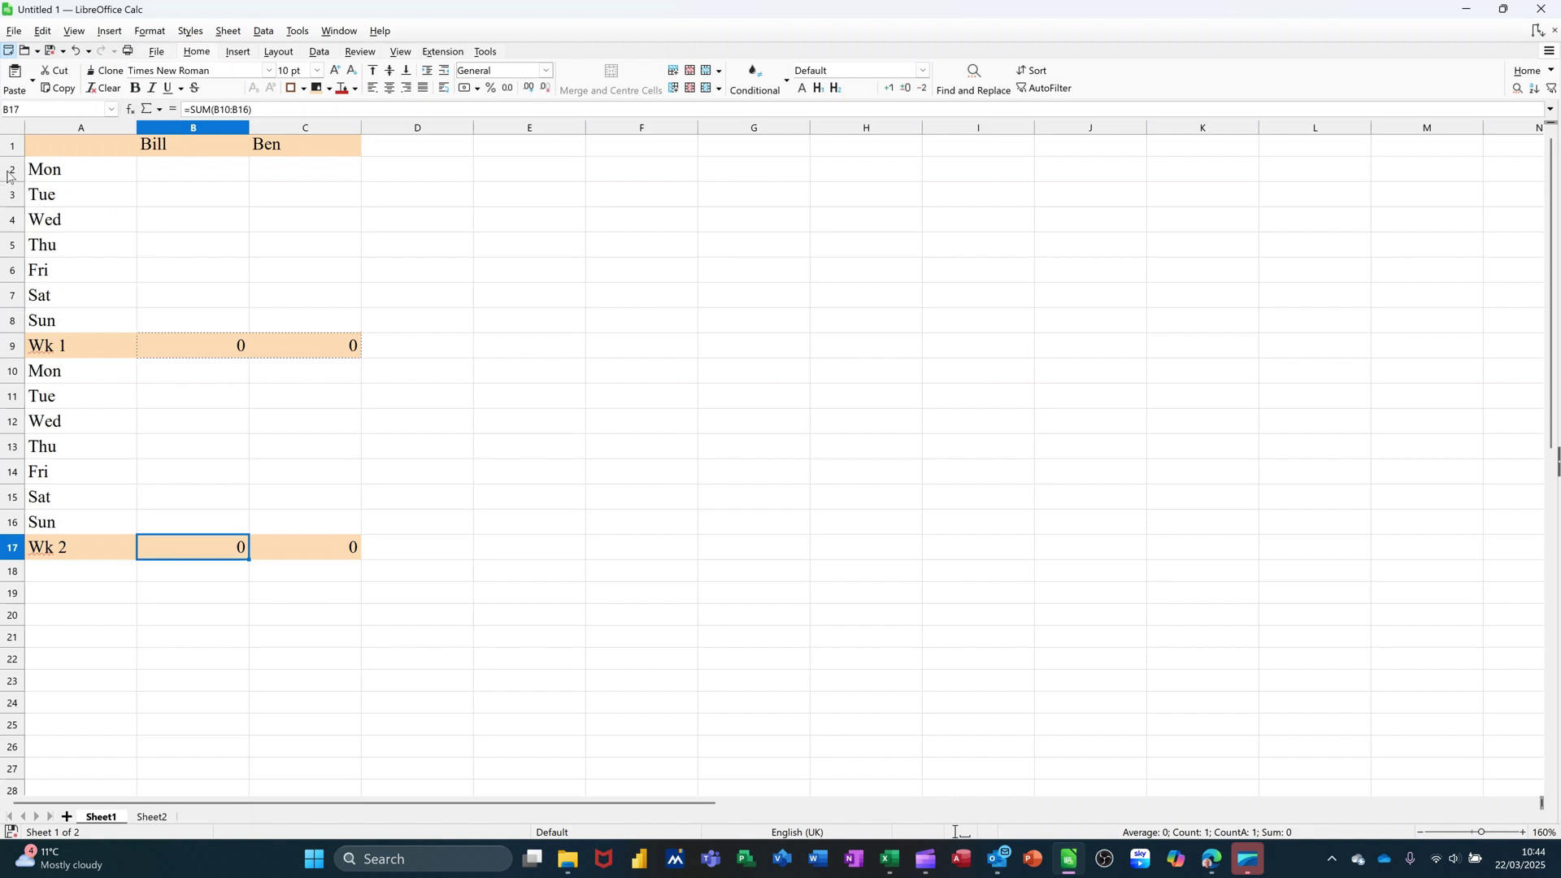
Step: Group rows 2–8 with Data > Group and Outline > Group
{"action": "left_click_drag", "start_coordinate": [8, 177], "coordinate": [9, 321]}
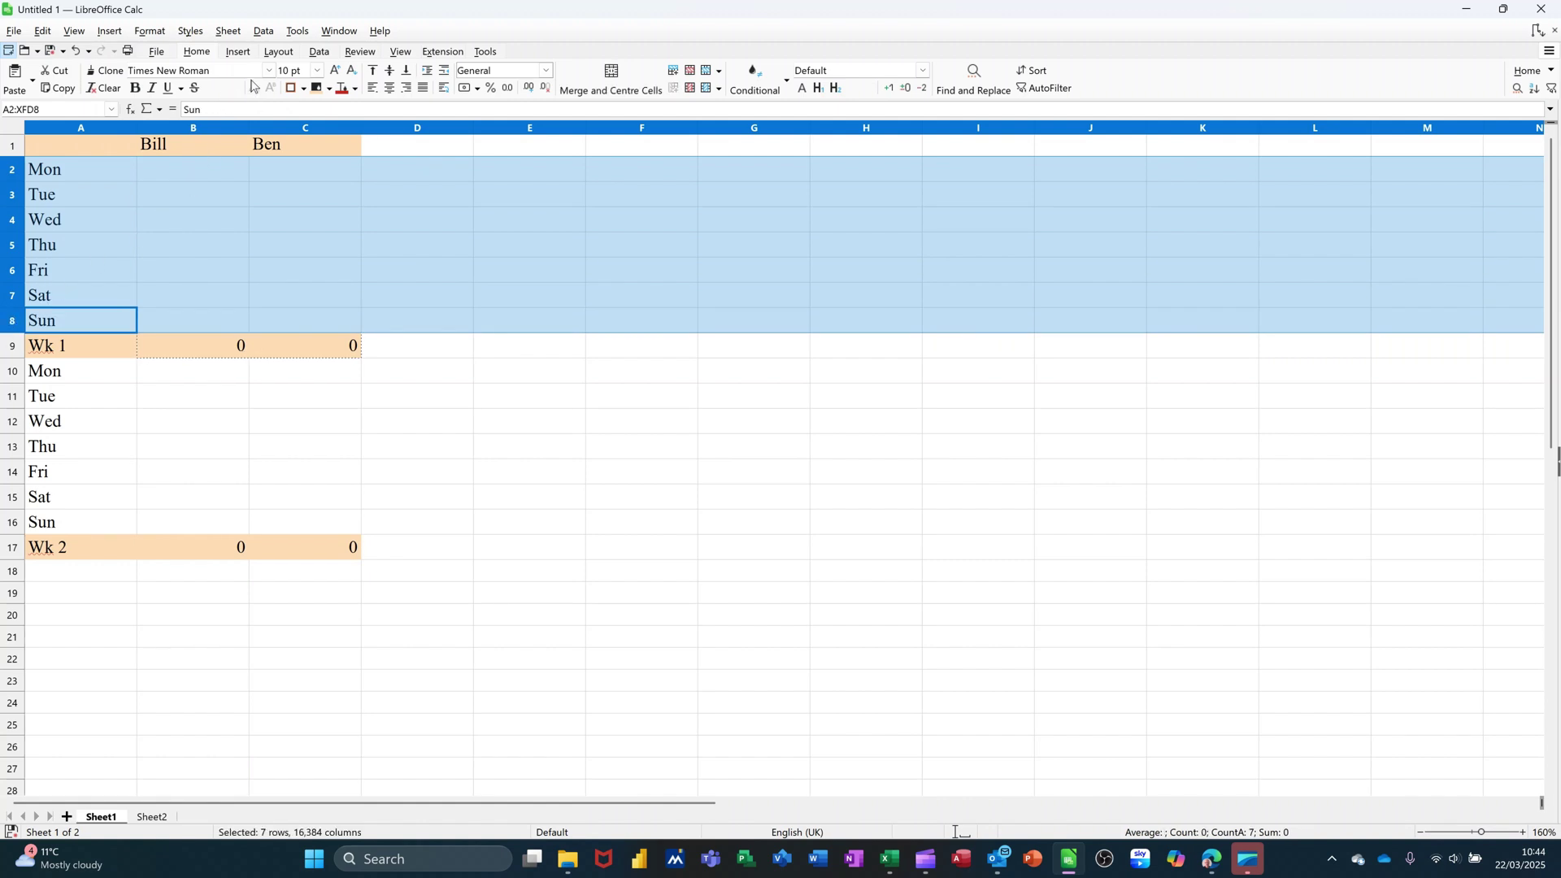
{"action": "left_click", "coordinate": [264, 33]}
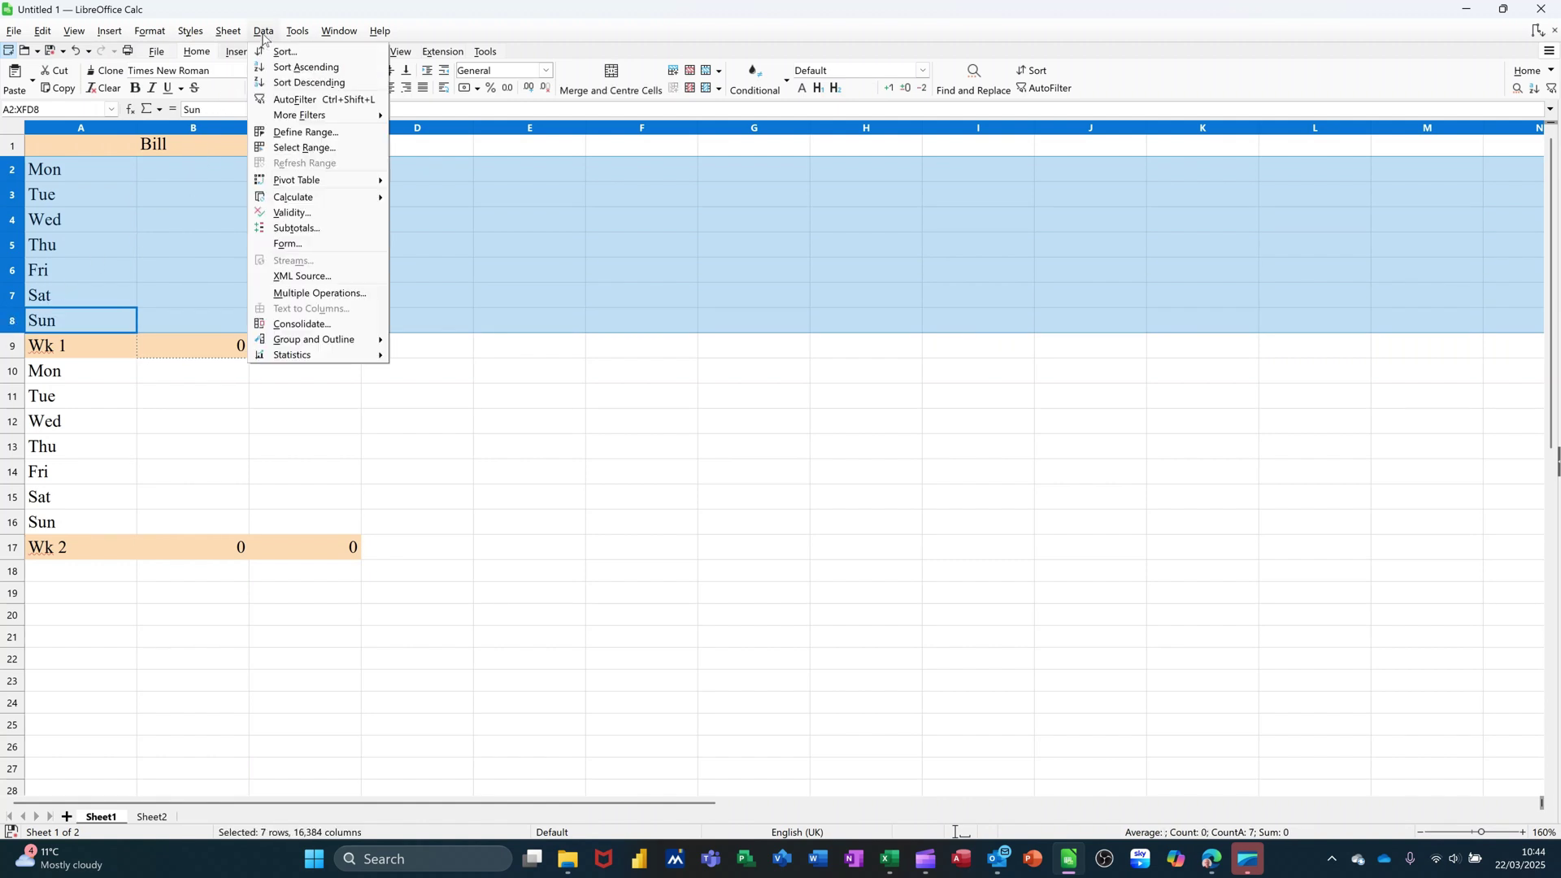
{"action": "mouse_move", "coordinate": [322, 348]}
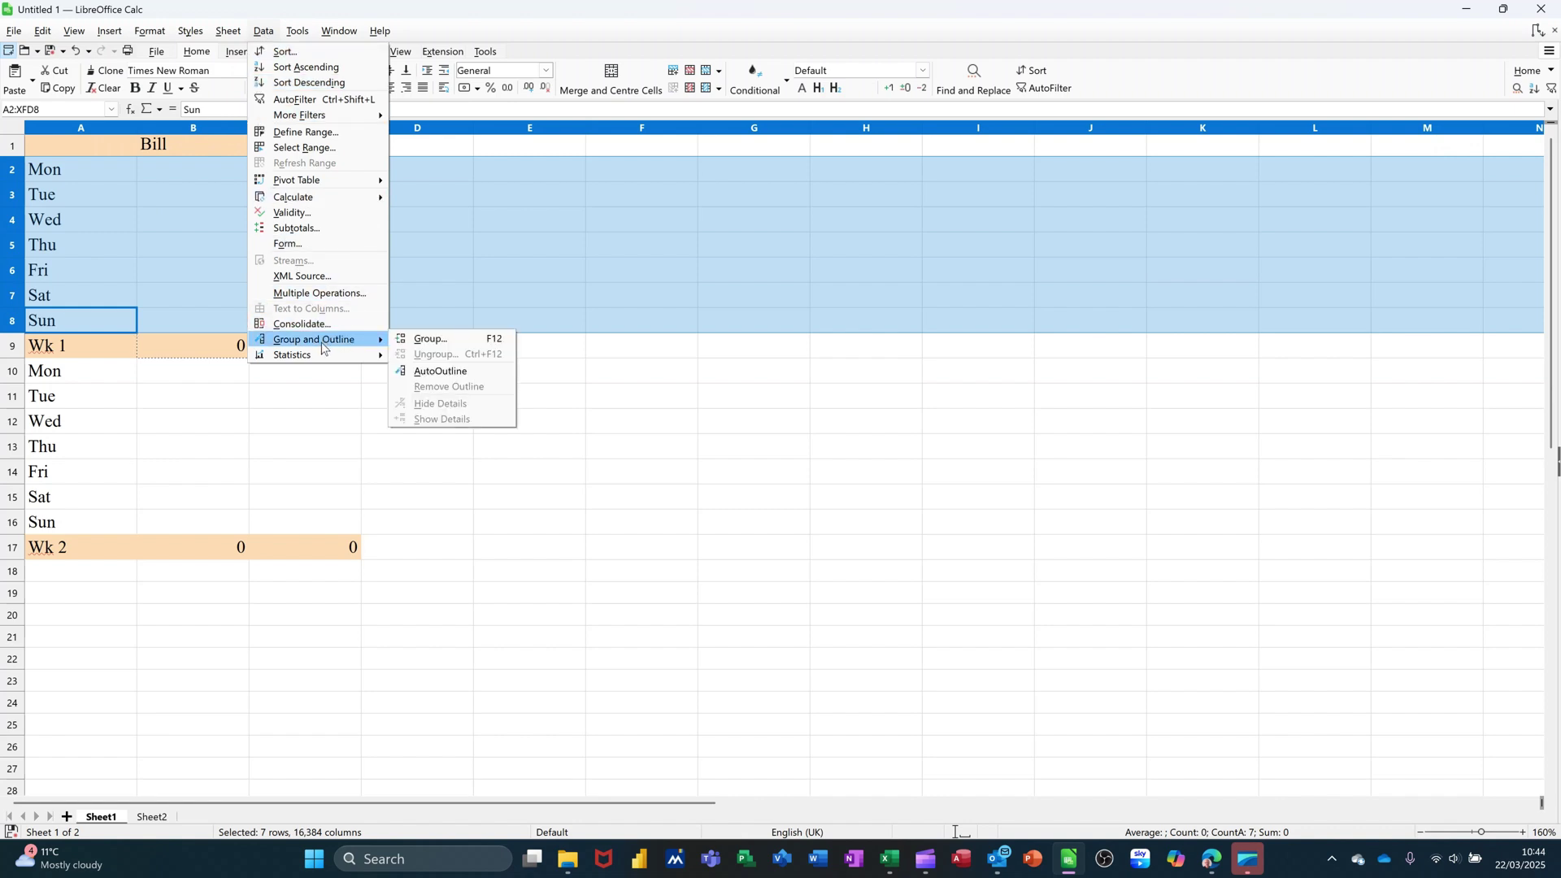
{"action": "left_click", "coordinate": [432, 340]}
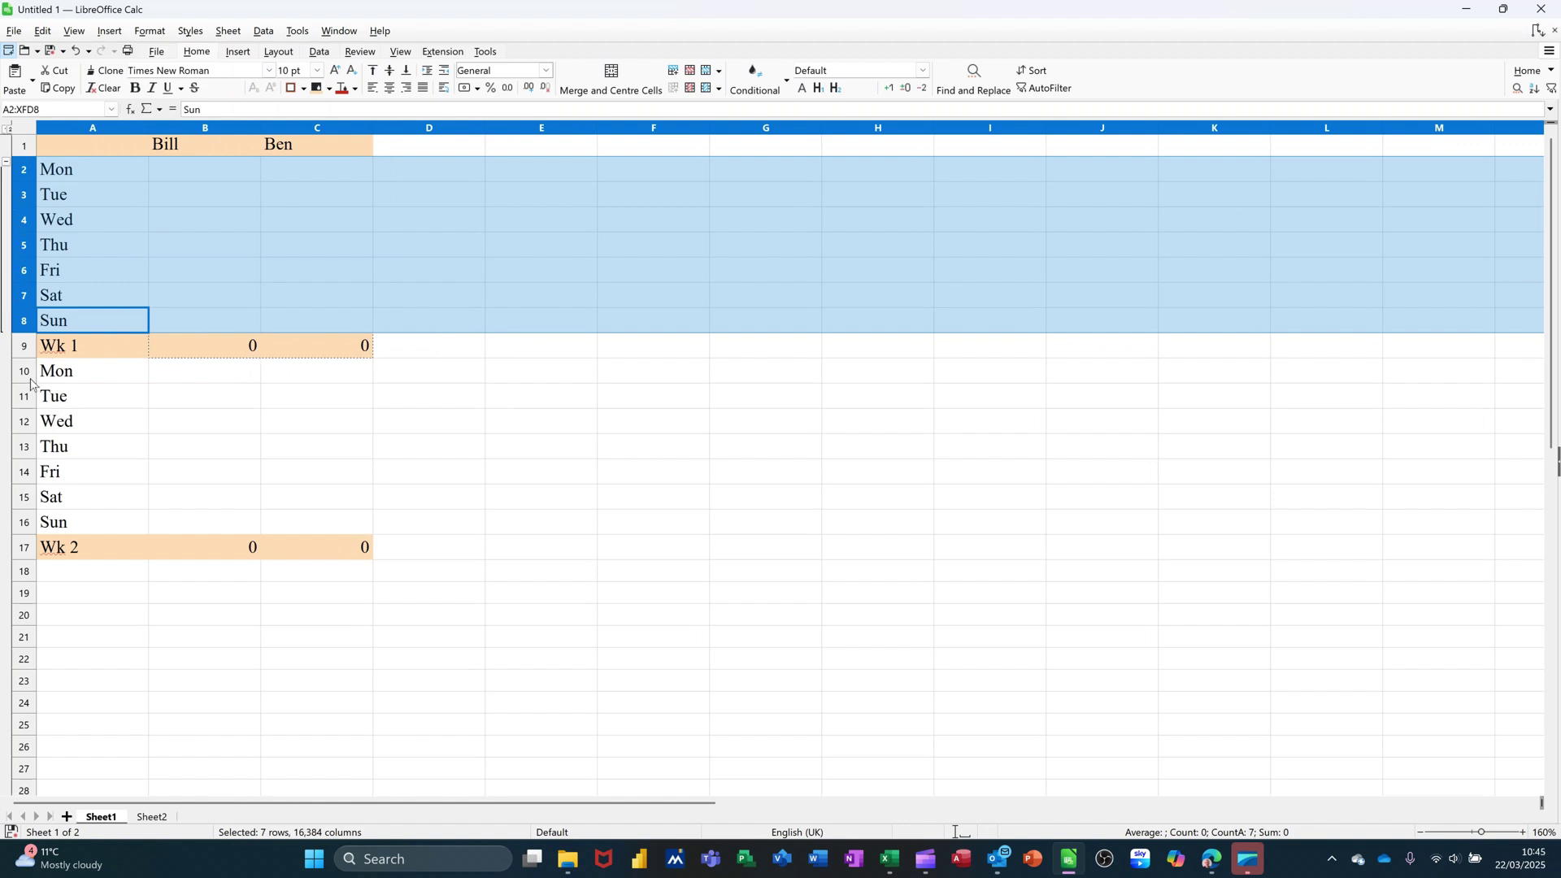
Step: Select rows 10–16 and group them as the second week's outline group
{"action": "left_click_drag", "start_coordinate": [26, 378], "coordinate": [38, 521]}
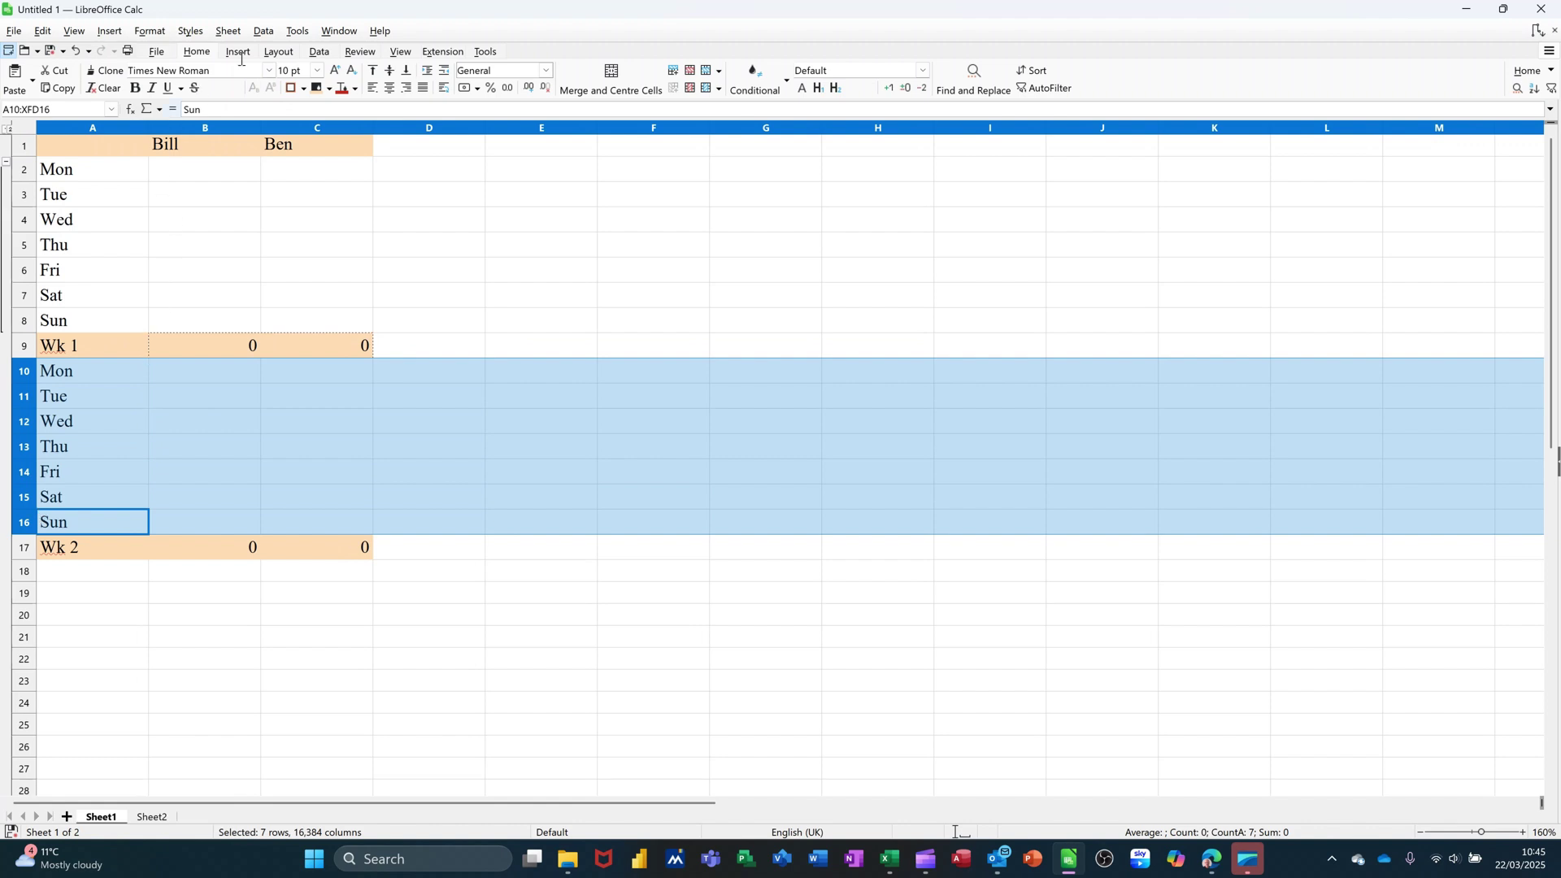
{"action": "left_click", "coordinate": [259, 33]}
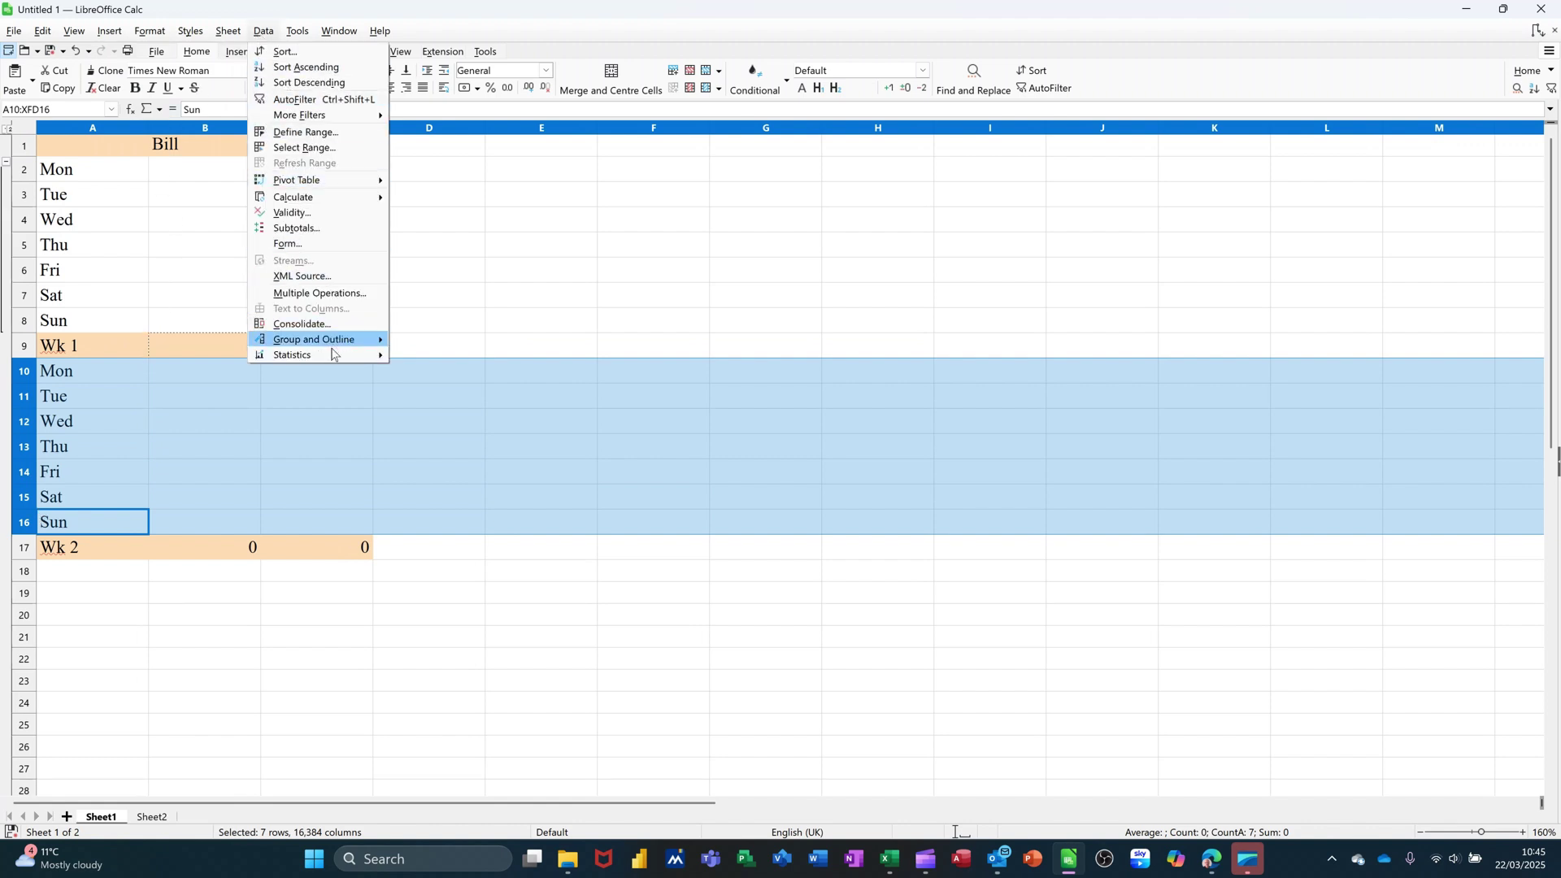
{"action": "mouse_move", "coordinate": [324, 348]}
{"action": "left_click", "coordinate": [432, 339]}
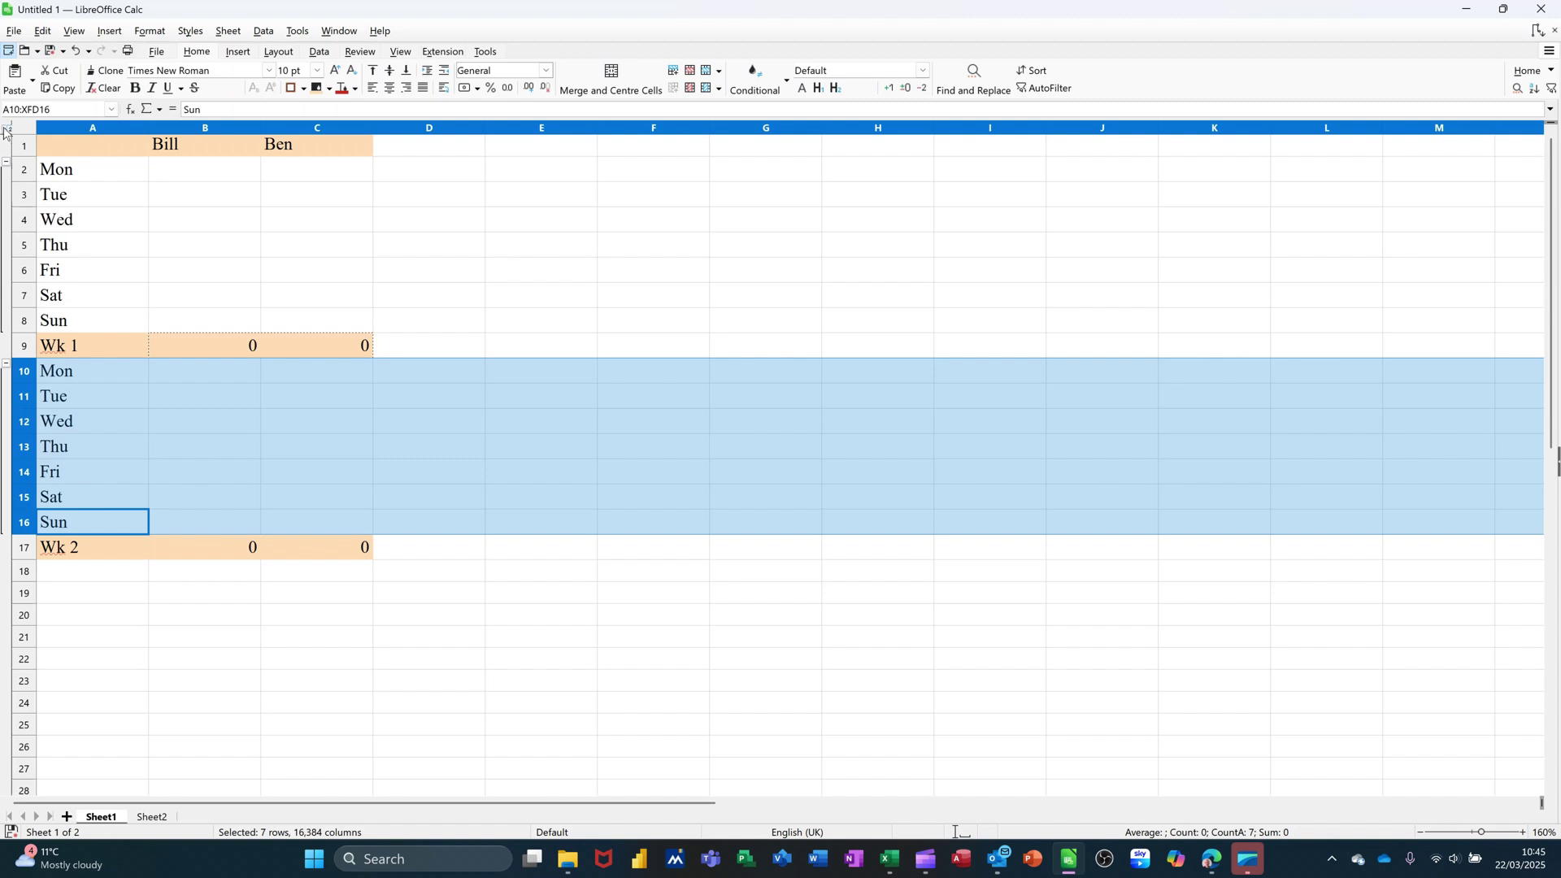
{"action": "left_click", "coordinate": [4, 128]}
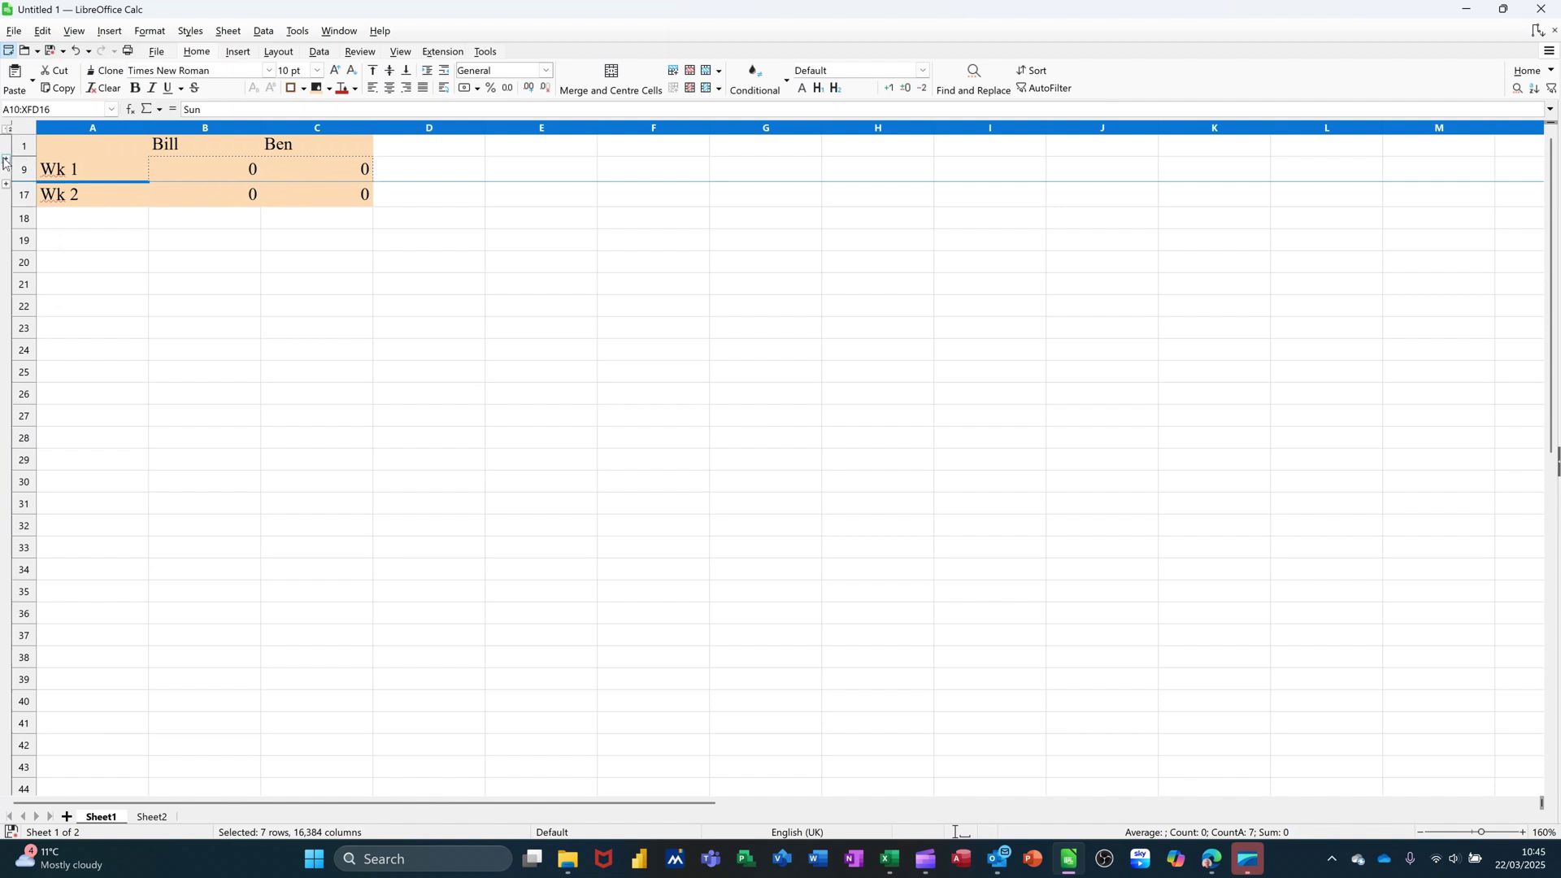
{"action": "left_click", "coordinate": [5, 160]}
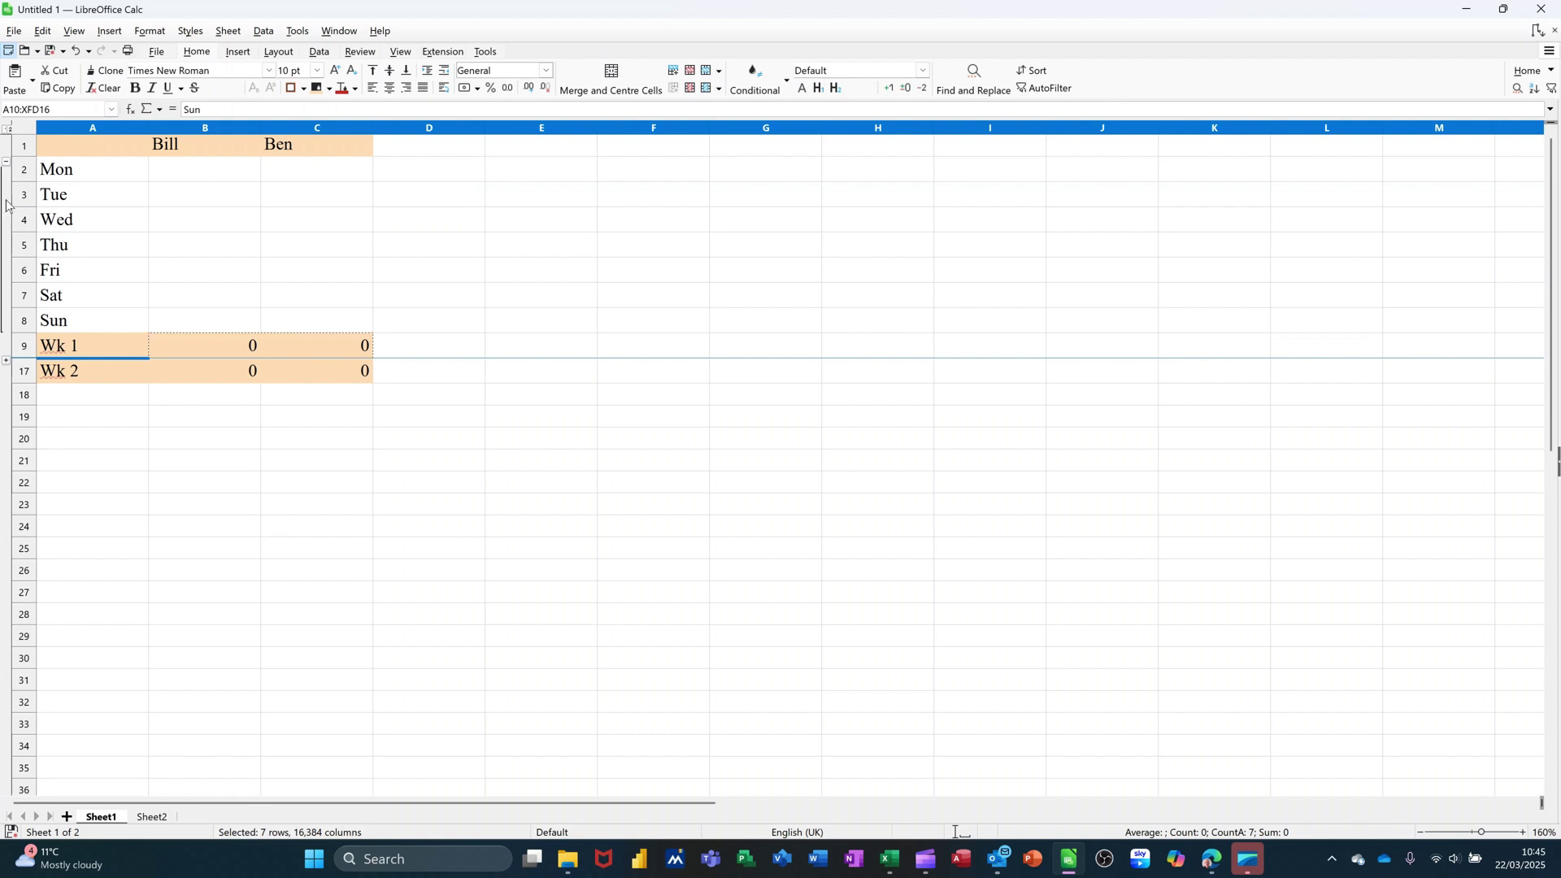
{"action": "left_click", "coordinate": [6, 363]}
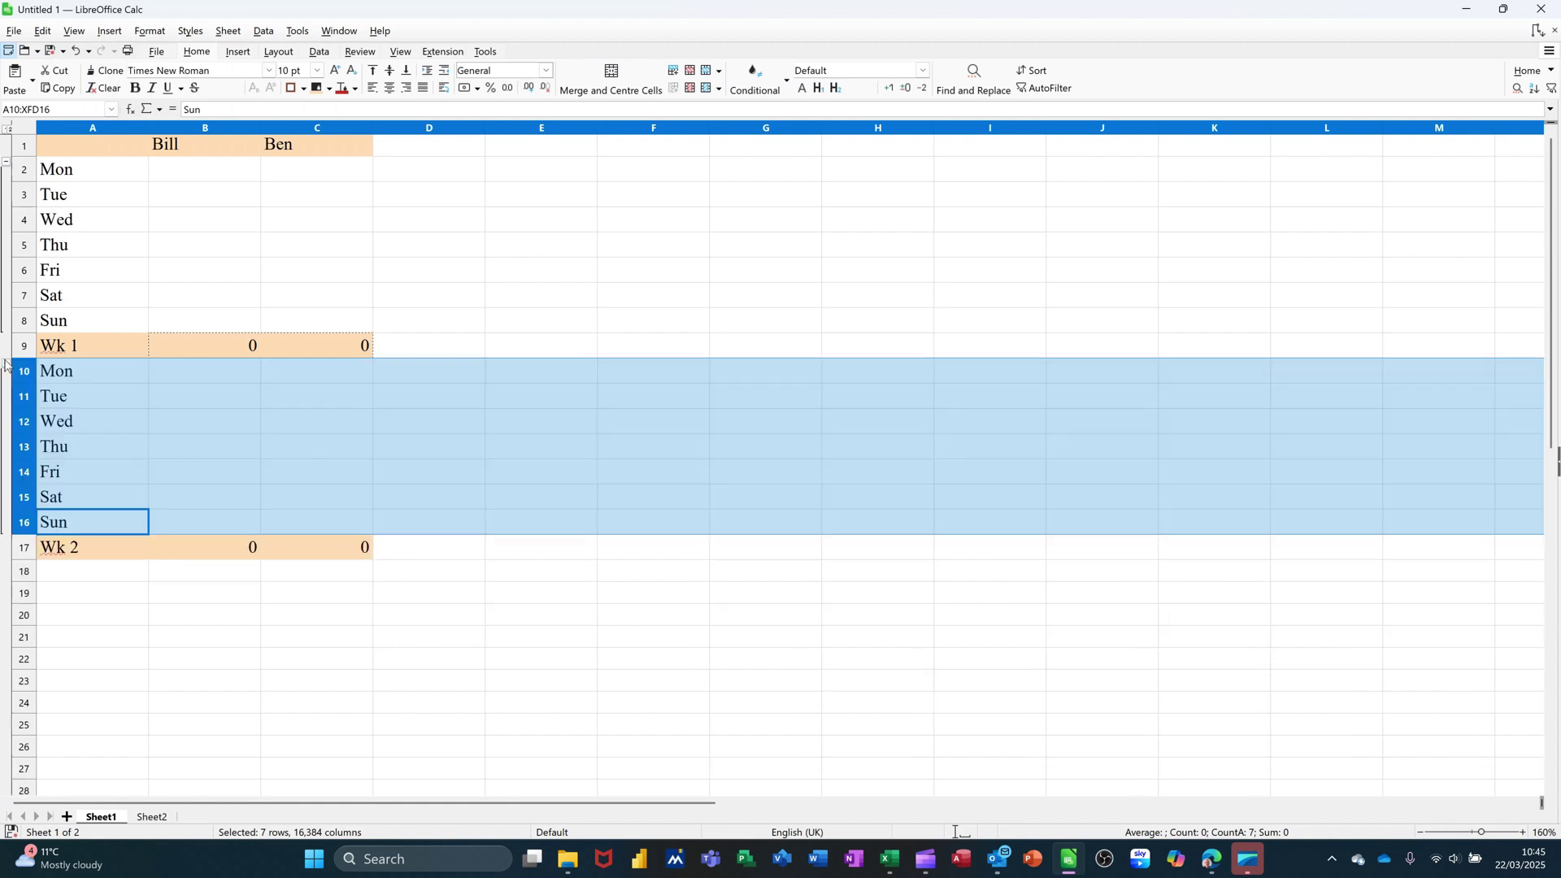
{"action": "left_click", "coordinate": [286, 427]}
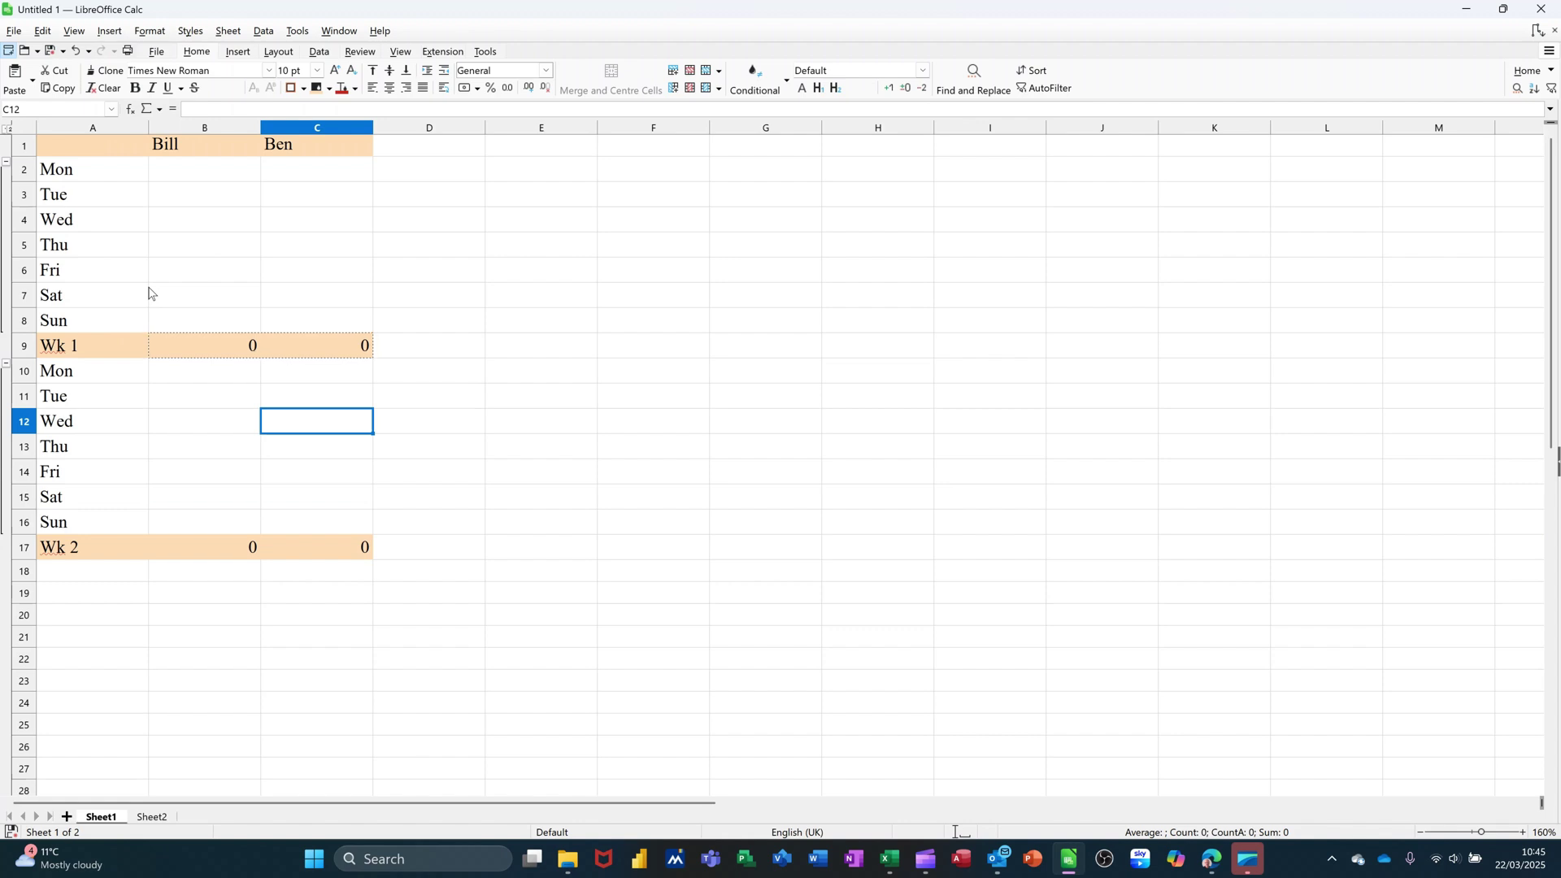
Step: Switch to Sheet2 and inspect the Retail North/South rows and B5's SUM formula
{"action": "left_click", "coordinate": [150, 817]}
{"action": "left_click", "coordinate": [249, 292]}
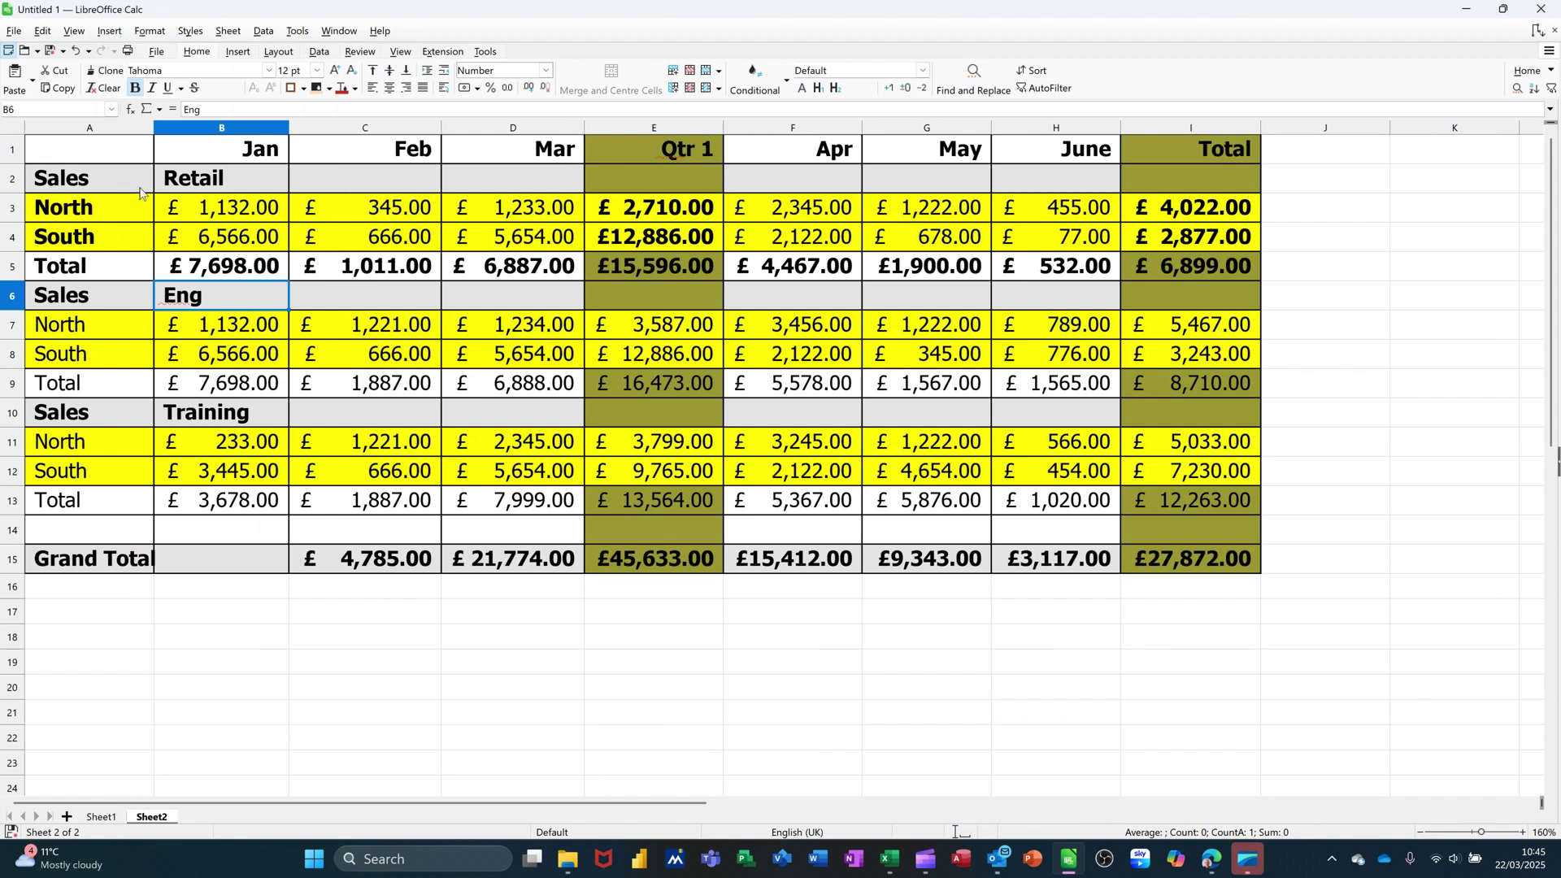
{"action": "left_click_drag", "start_coordinate": [12, 213], "coordinate": [12, 238]}
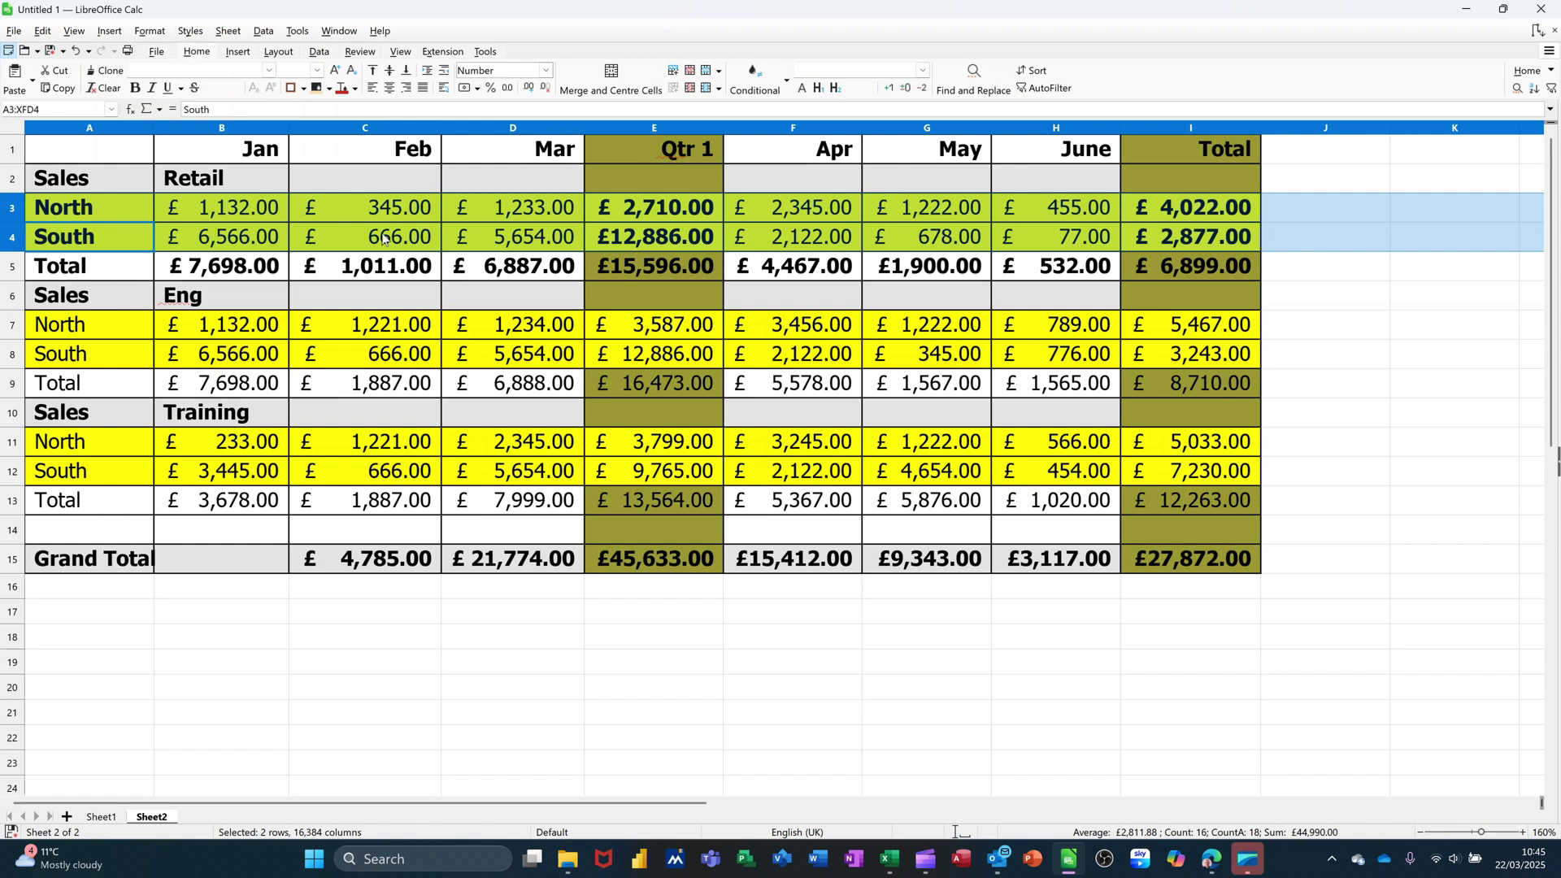
{"action": "left_click", "coordinate": [223, 267]}
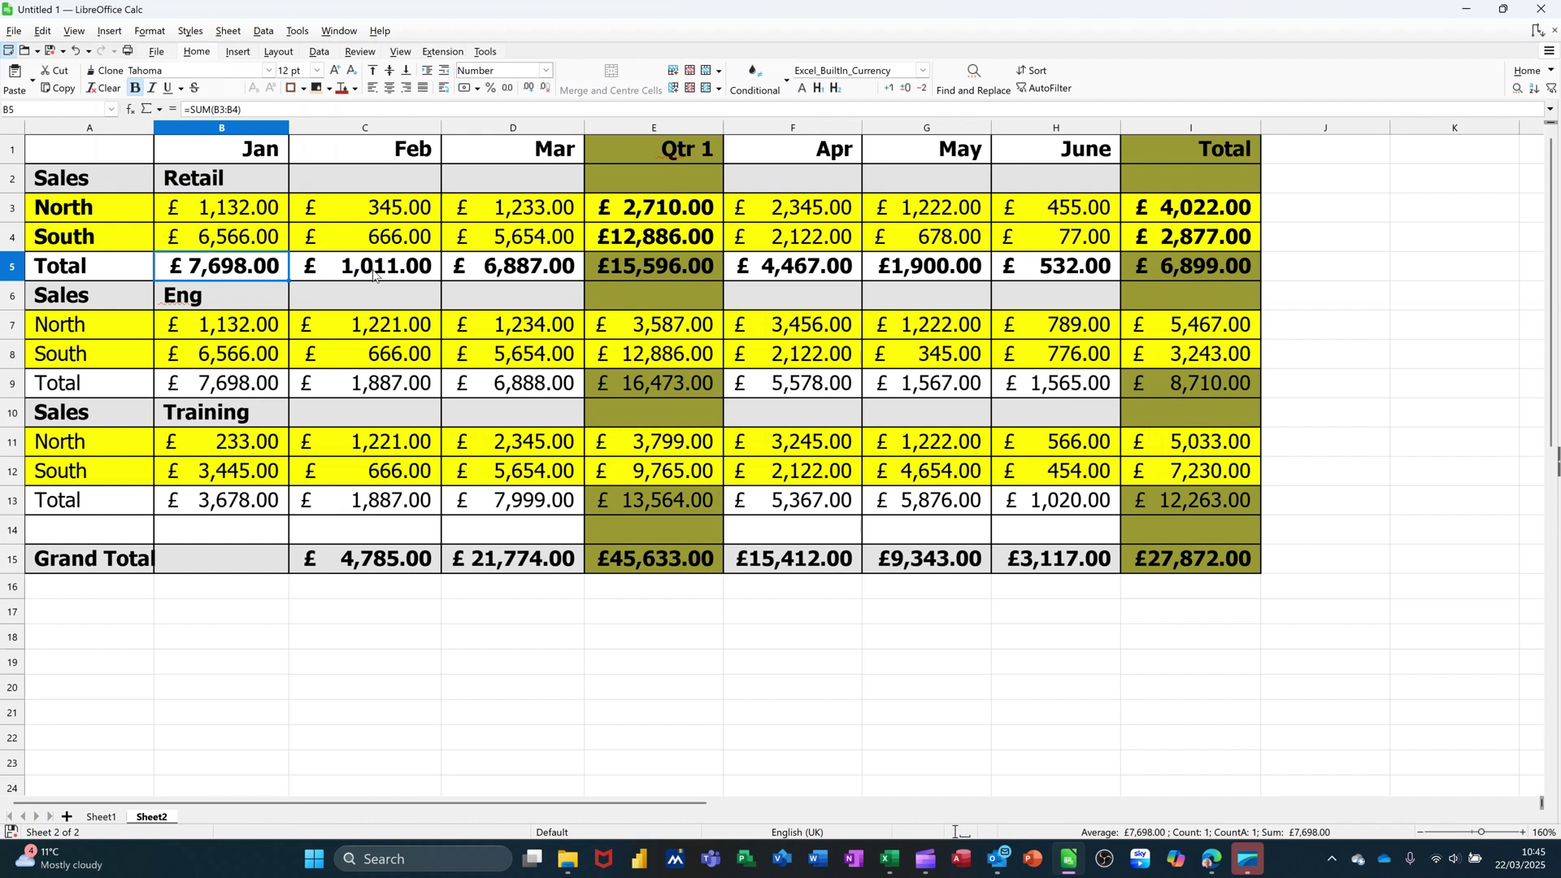
Step: Apply Data > Group and Outline > AutoOutline to the sales table
{"action": "left_click", "coordinate": [265, 32]}
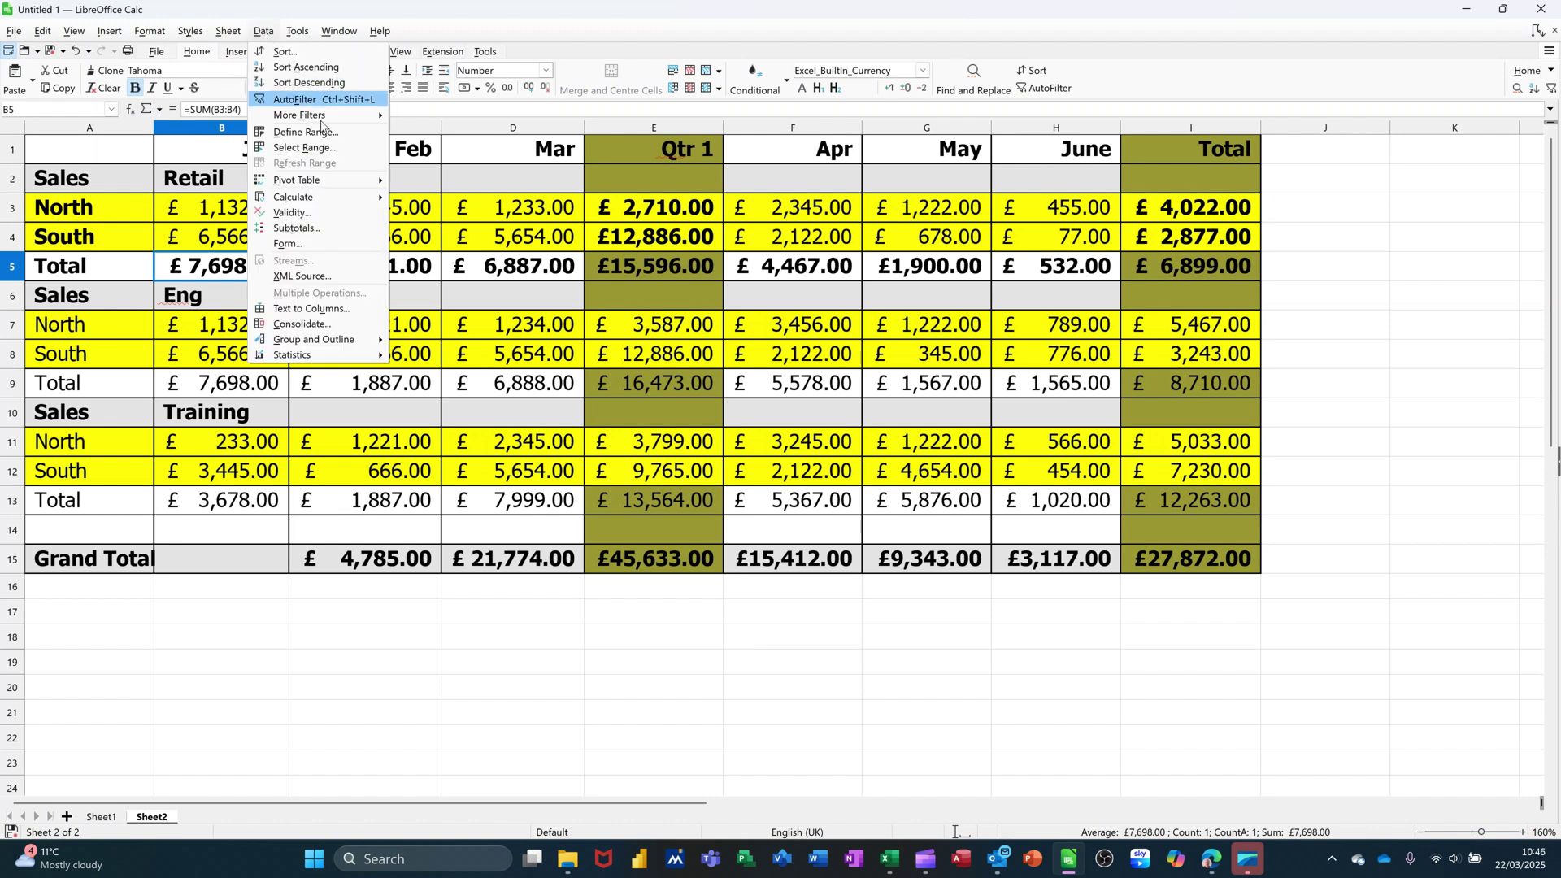
{"action": "mouse_move", "coordinate": [318, 340]}
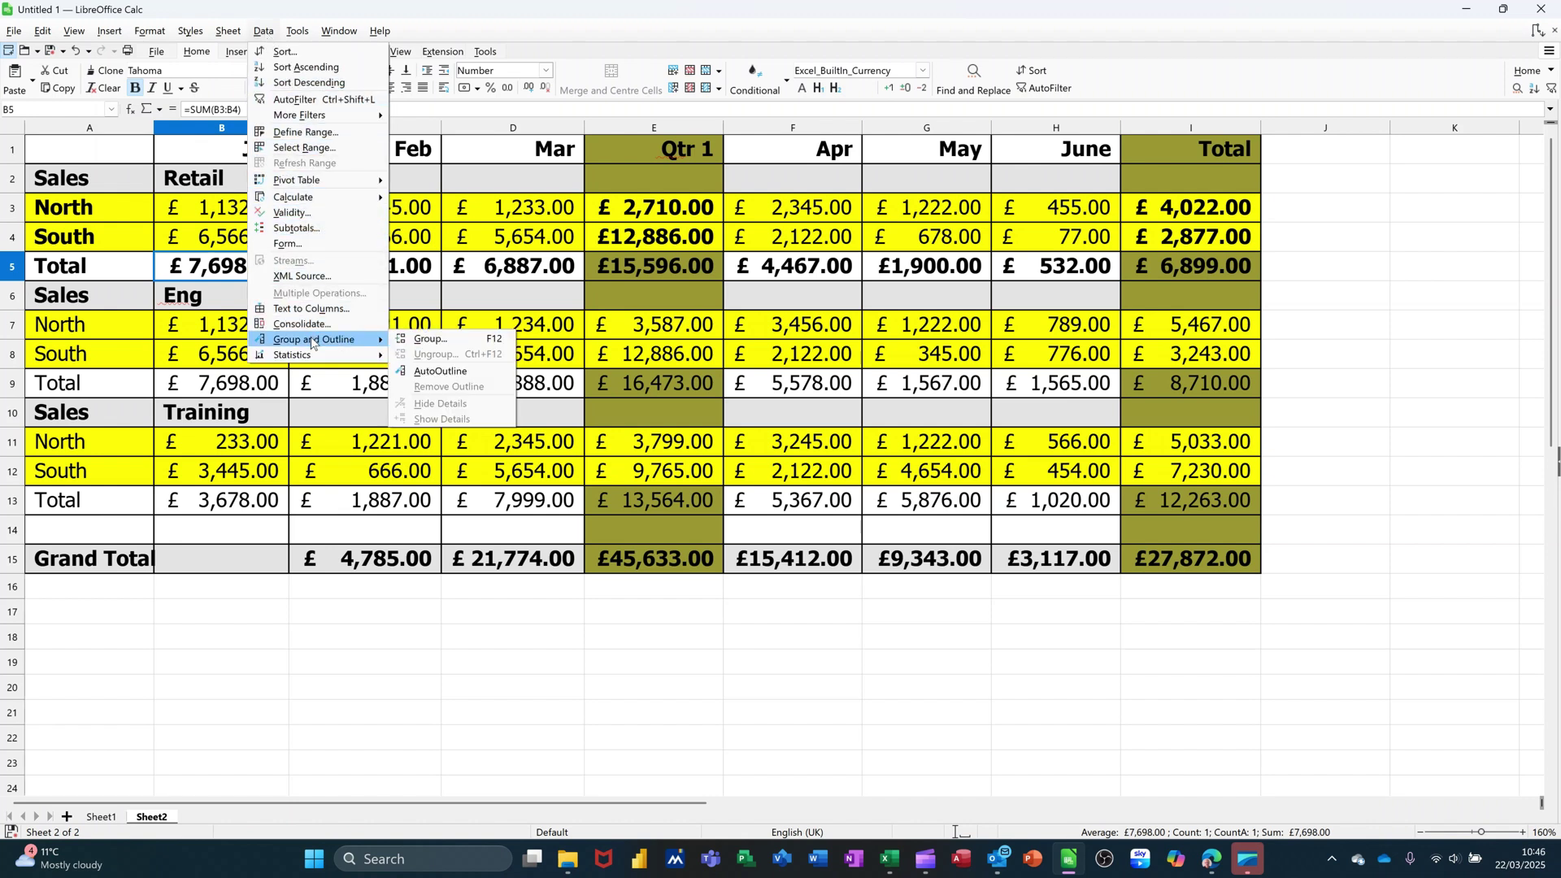
{"action": "left_click", "coordinate": [427, 374]}
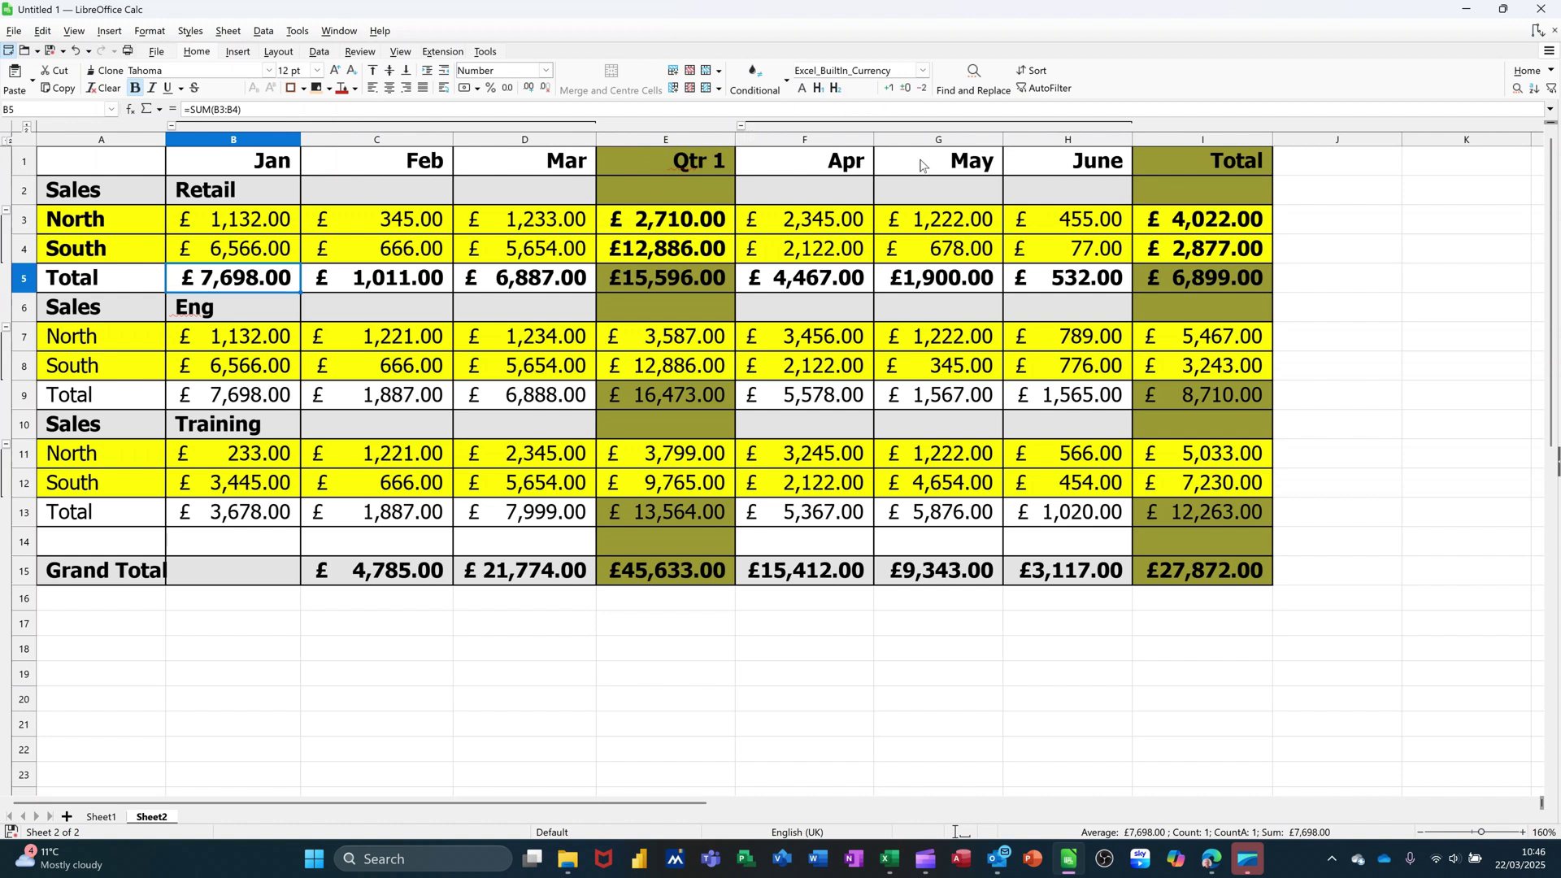
Step: Toggle the Apr–June column group, then collapse columns and rows to outline level 1
{"action": "left_click", "coordinate": [739, 126]}
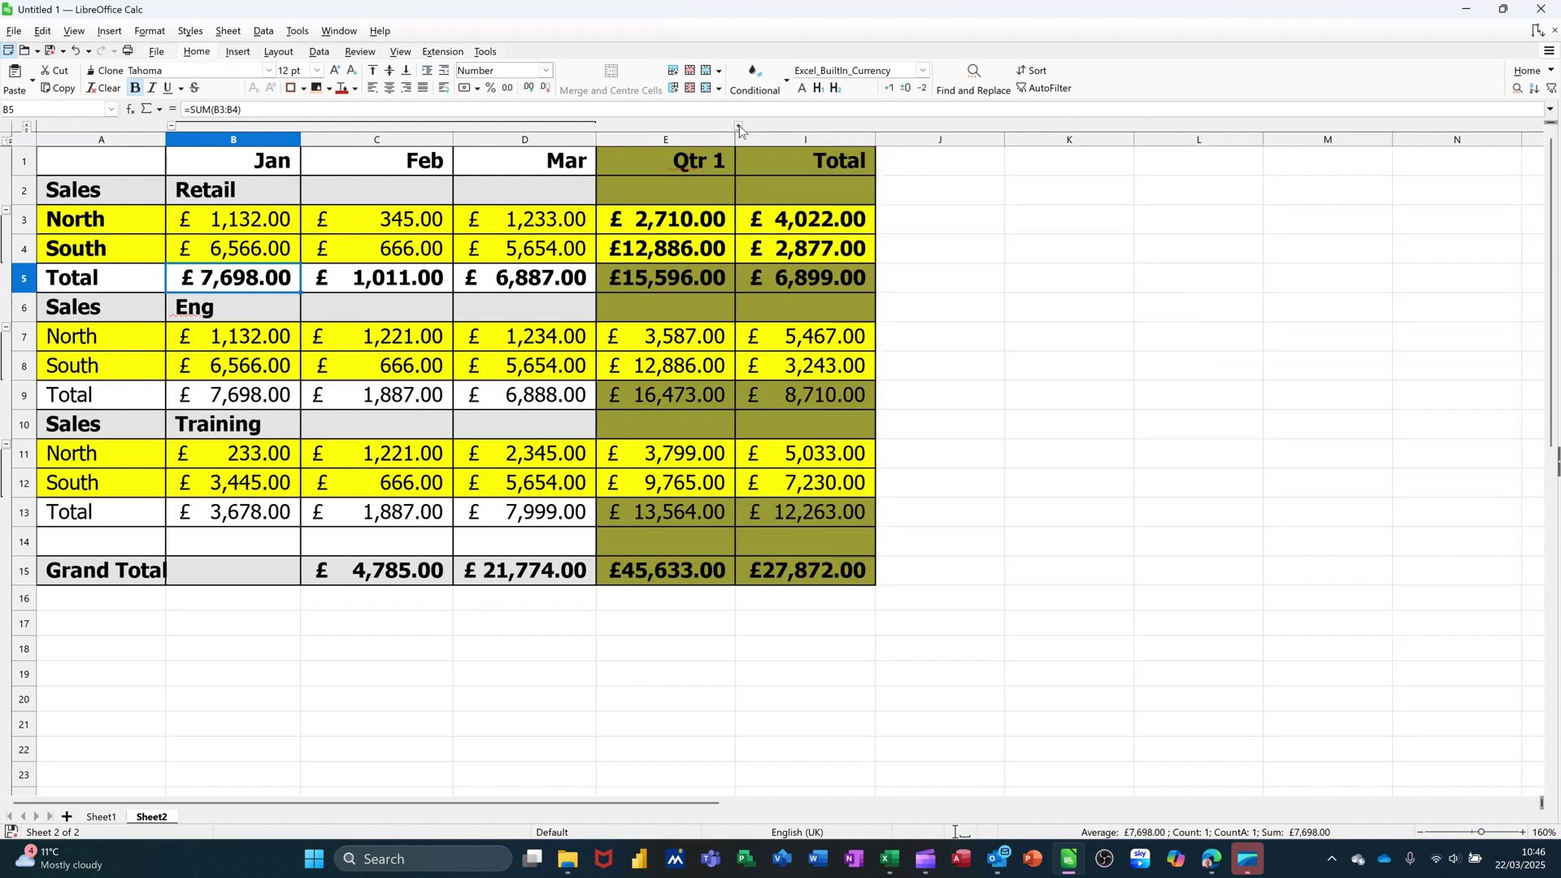
{"action": "left_click", "coordinate": [738, 126]}
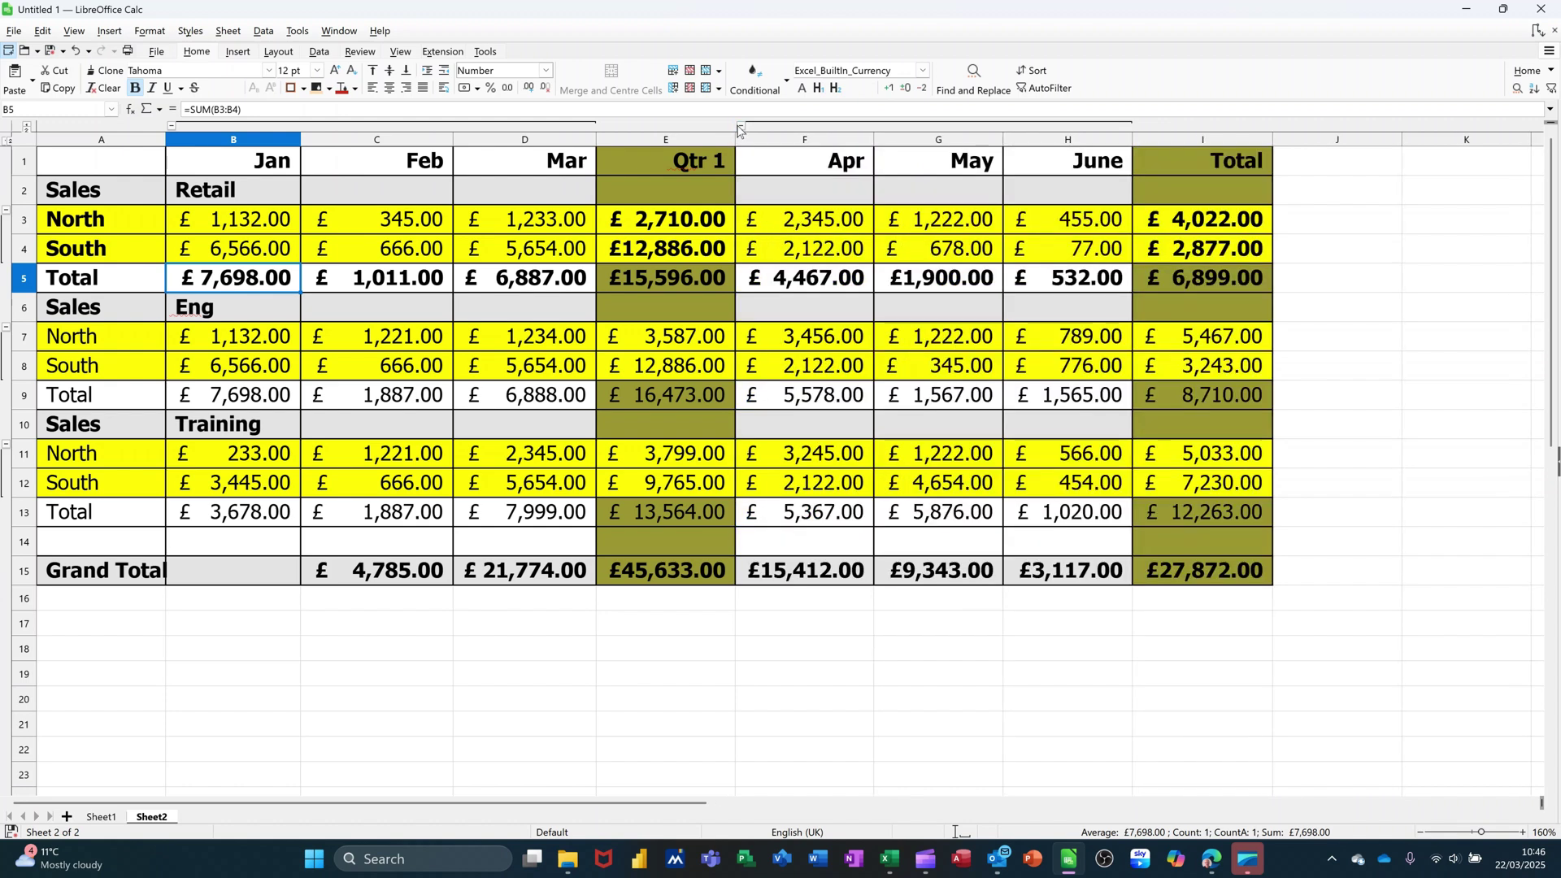
{"action": "left_click", "coordinate": [27, 127]}
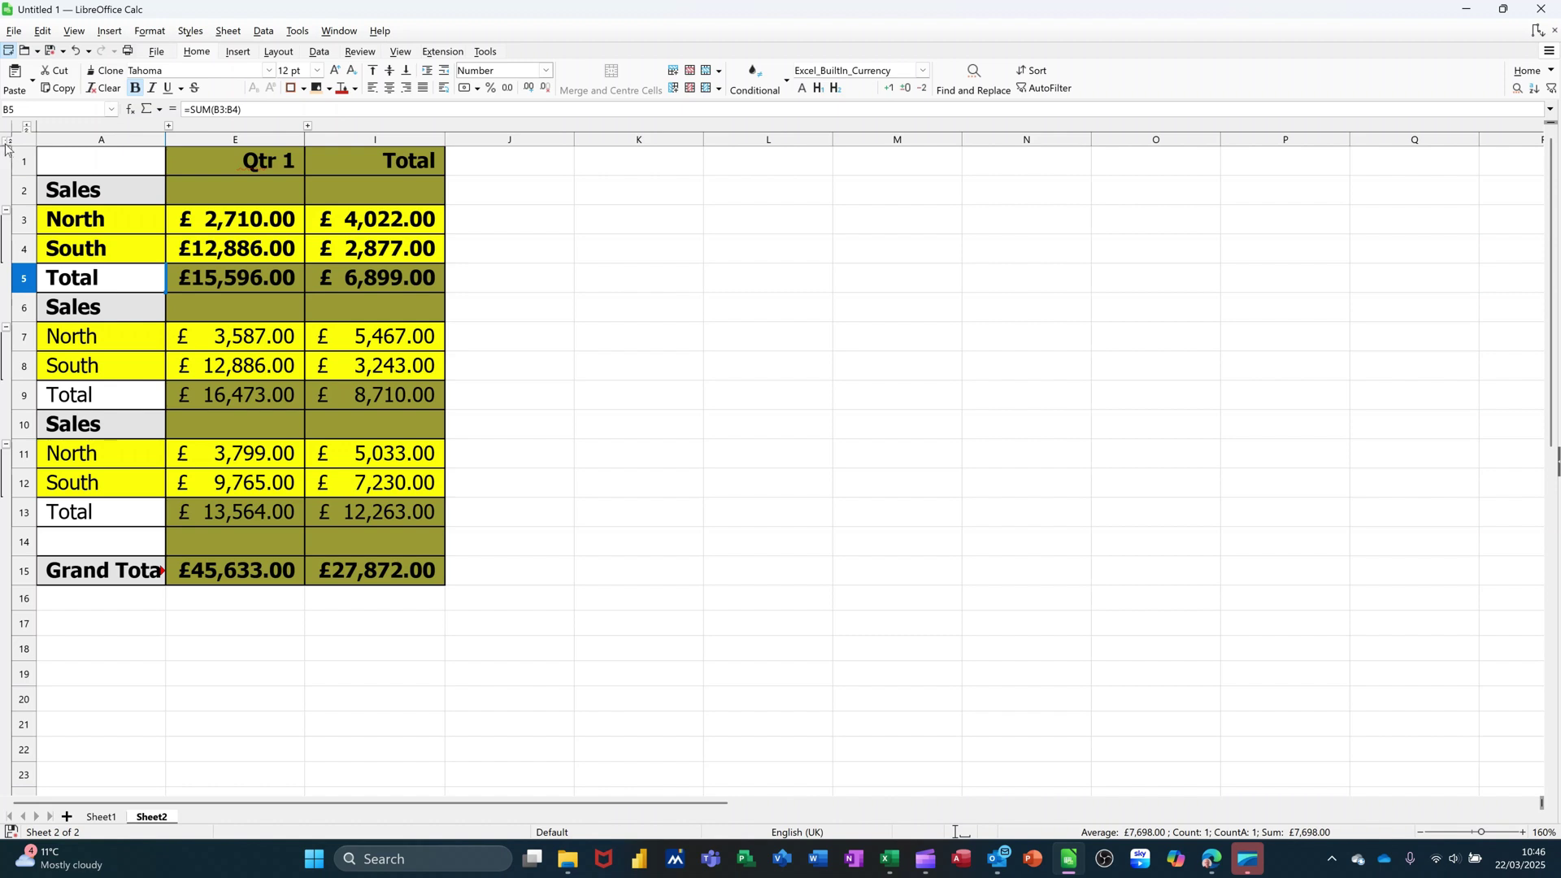
{"action": "left_click", "coordinate": [6, 142]}
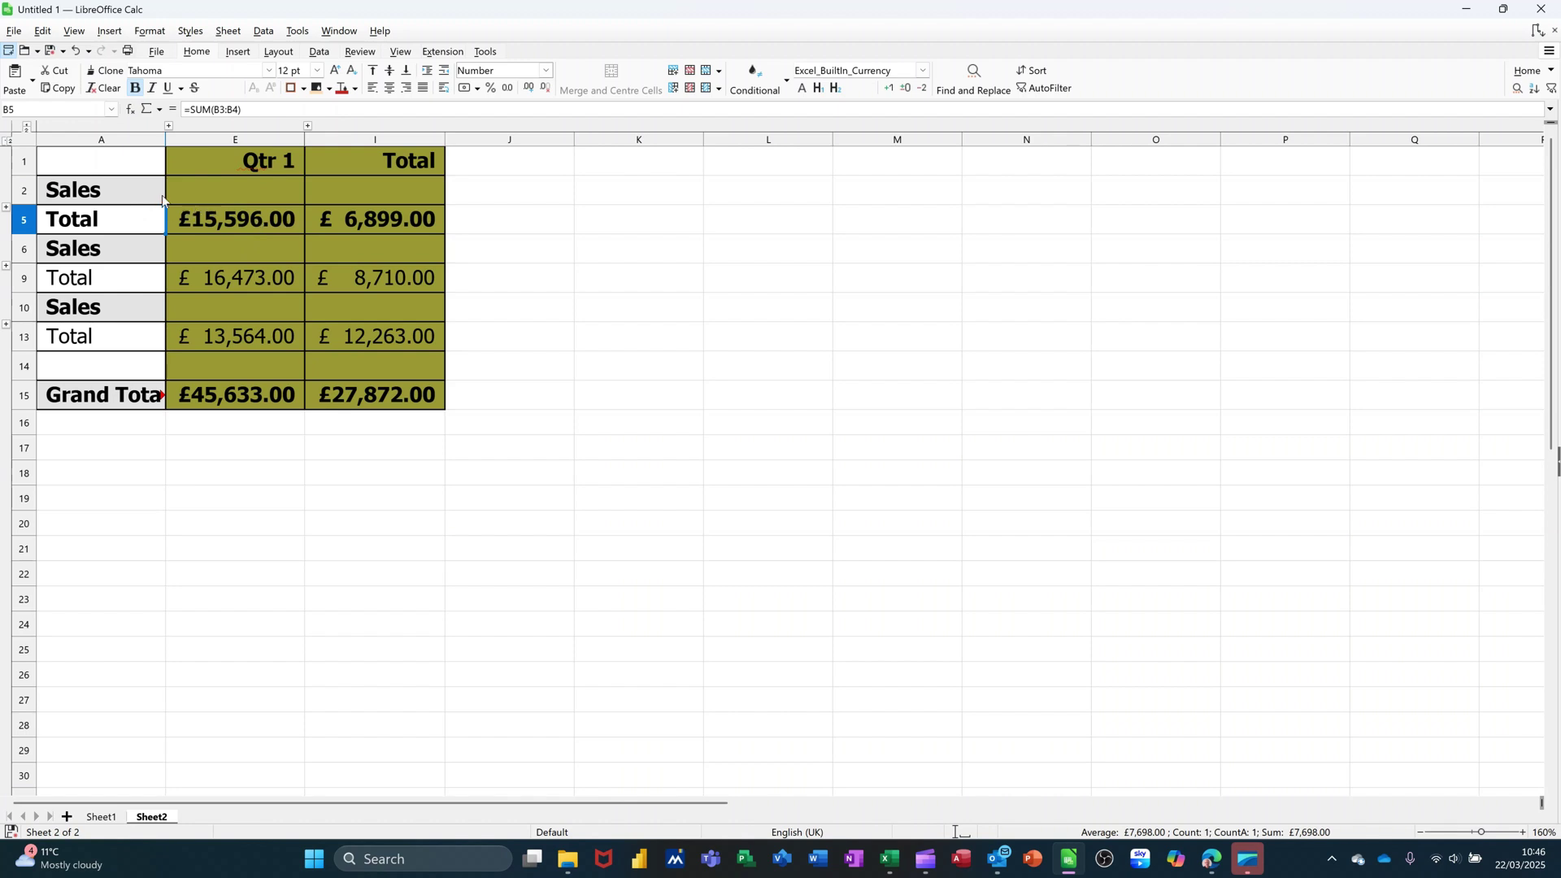
{"action": "left_click", "coordinate": [251, 233]}
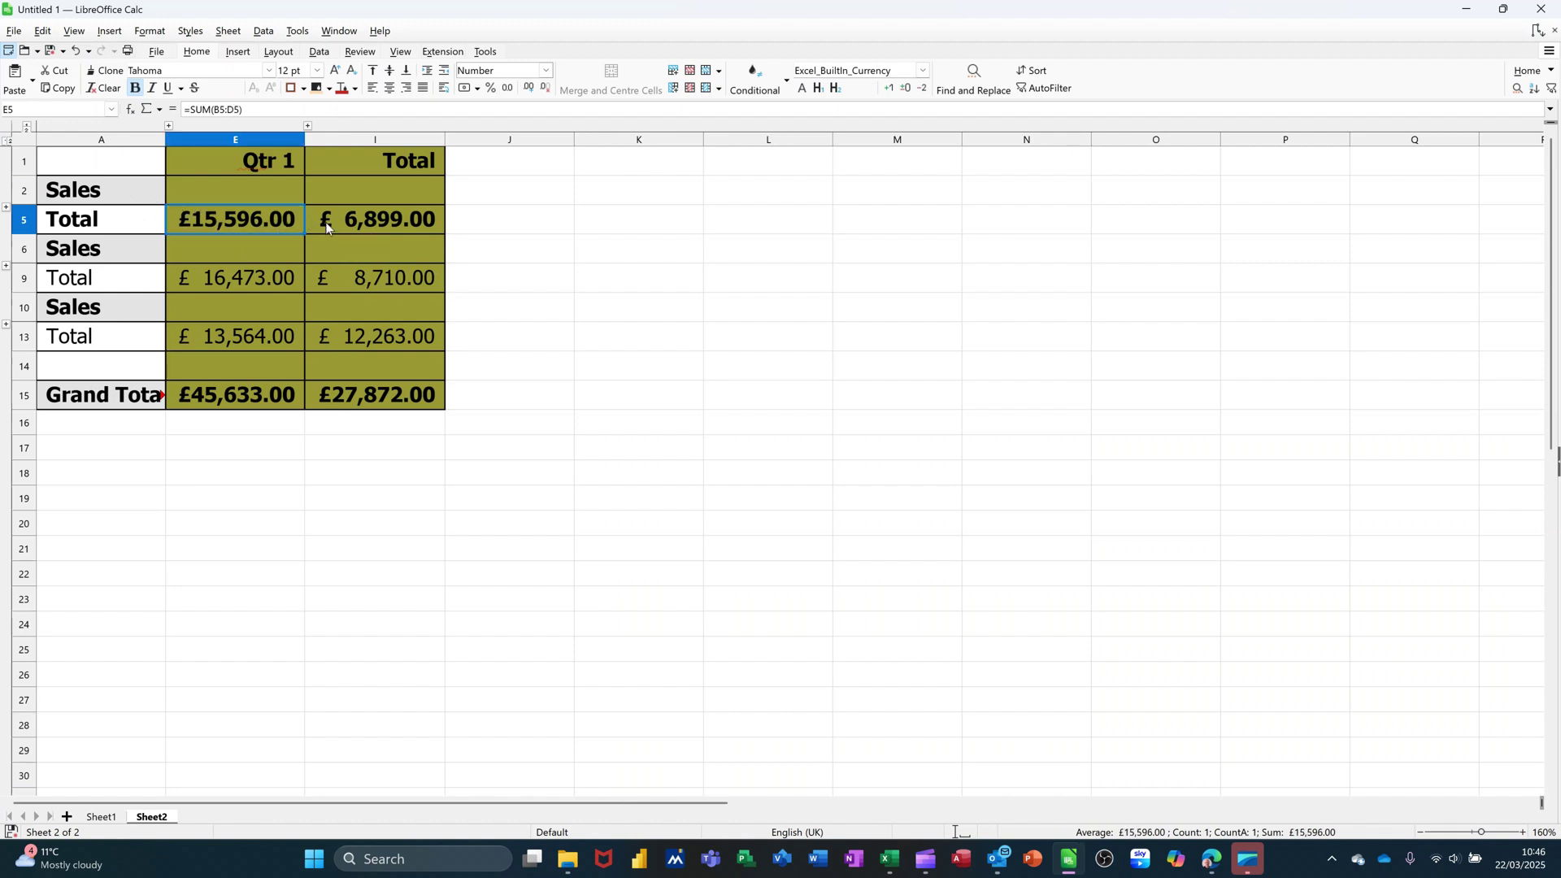
Step: Expand rows and then columns to outline level 2, revealing all months and North/South rows
{"action": "left_click", "coordinate": [12, 144]}
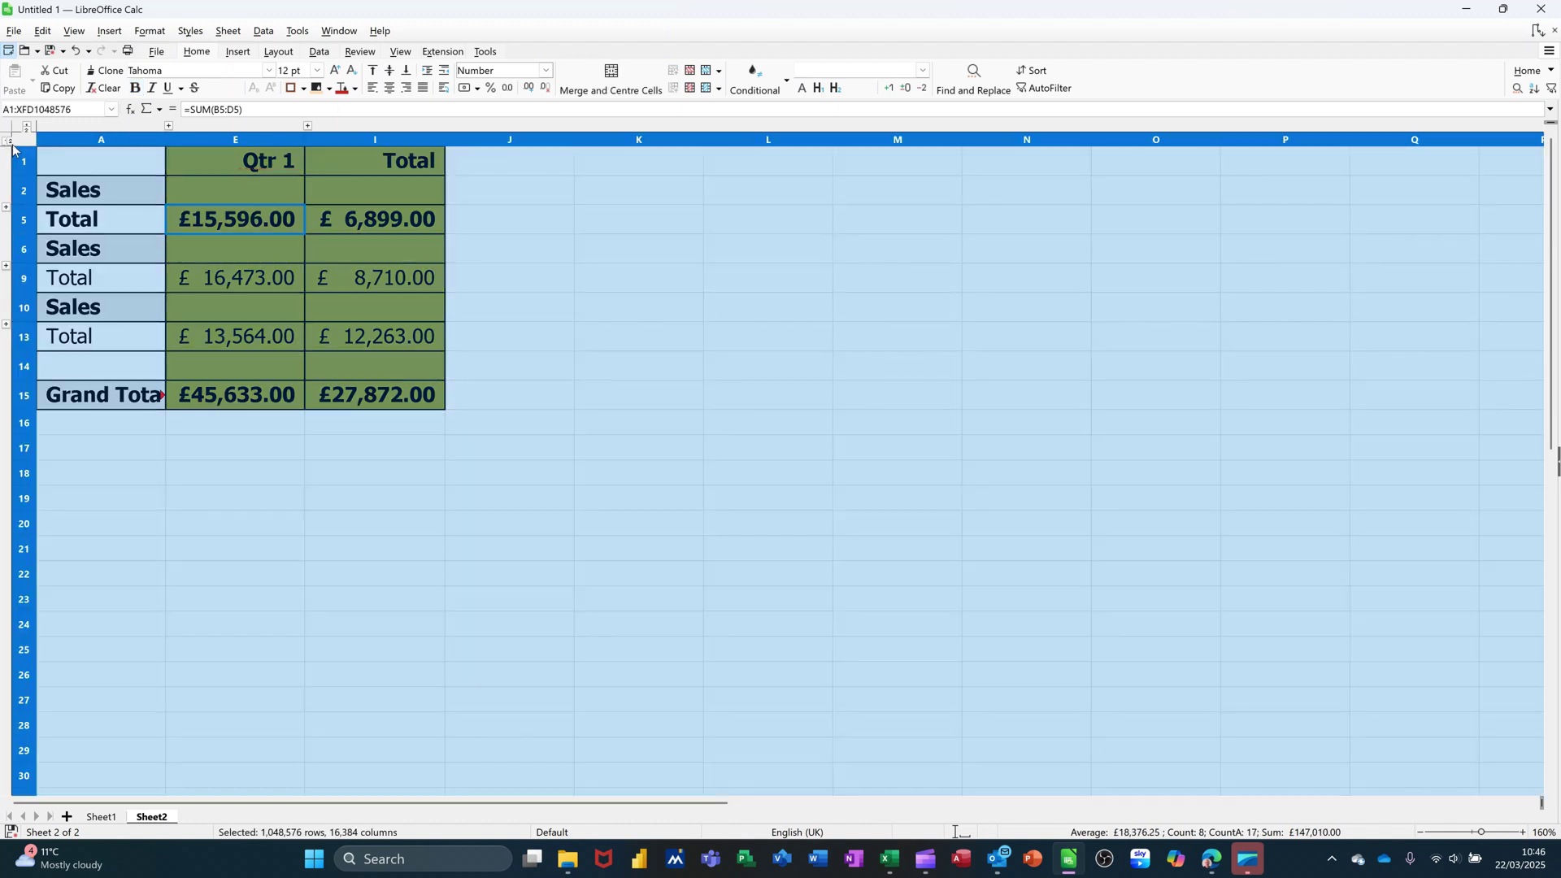
{"action": "left_click", "coordinate": [9, 143]}
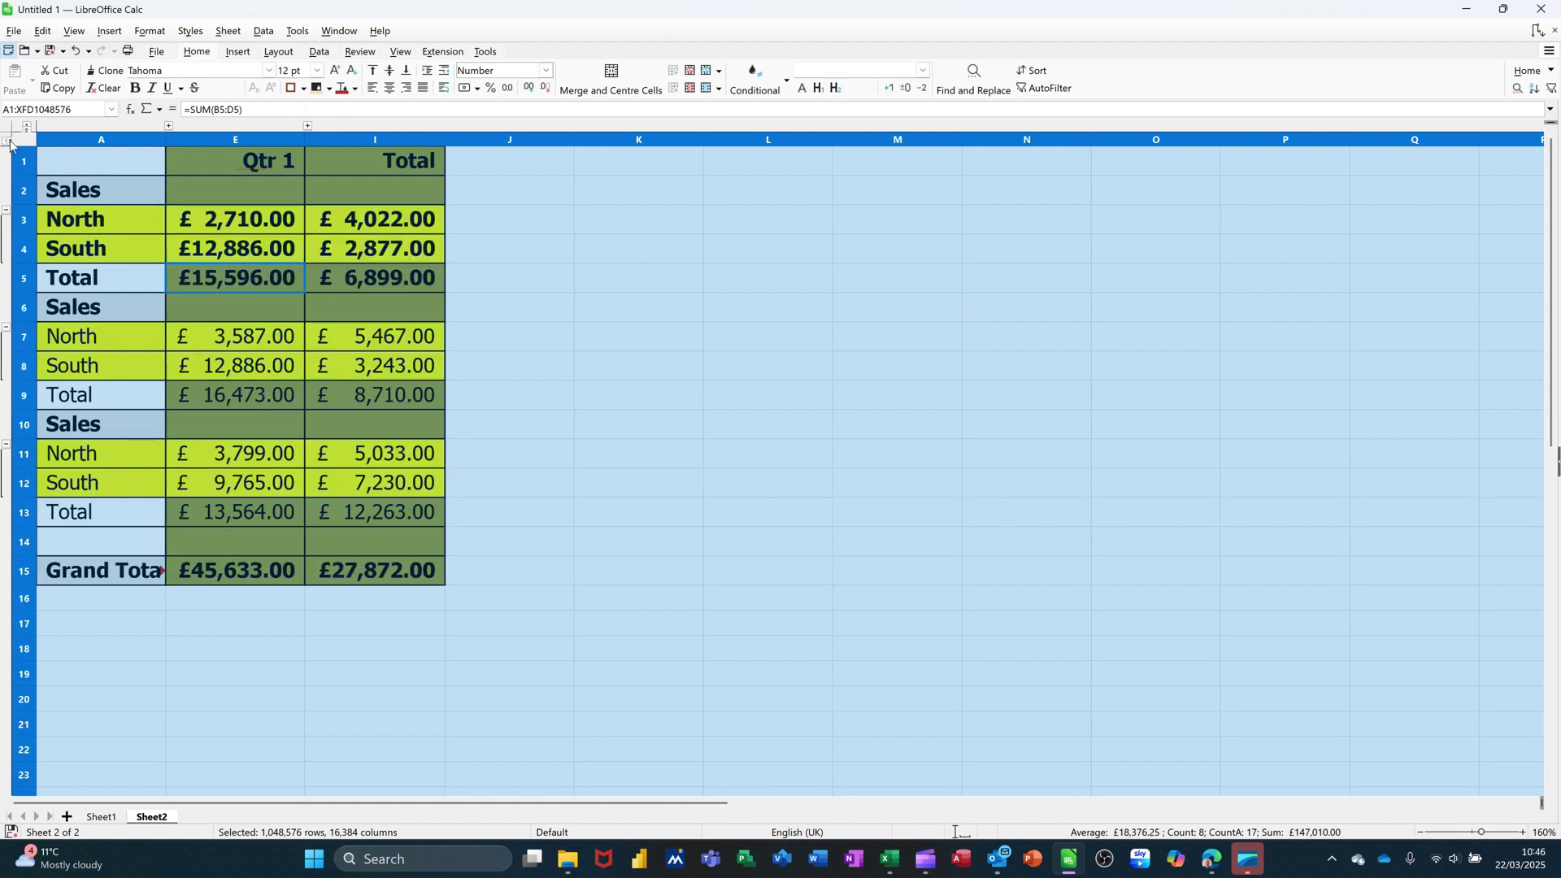
{"action": "left_click", "coordinate": [208, 217]}
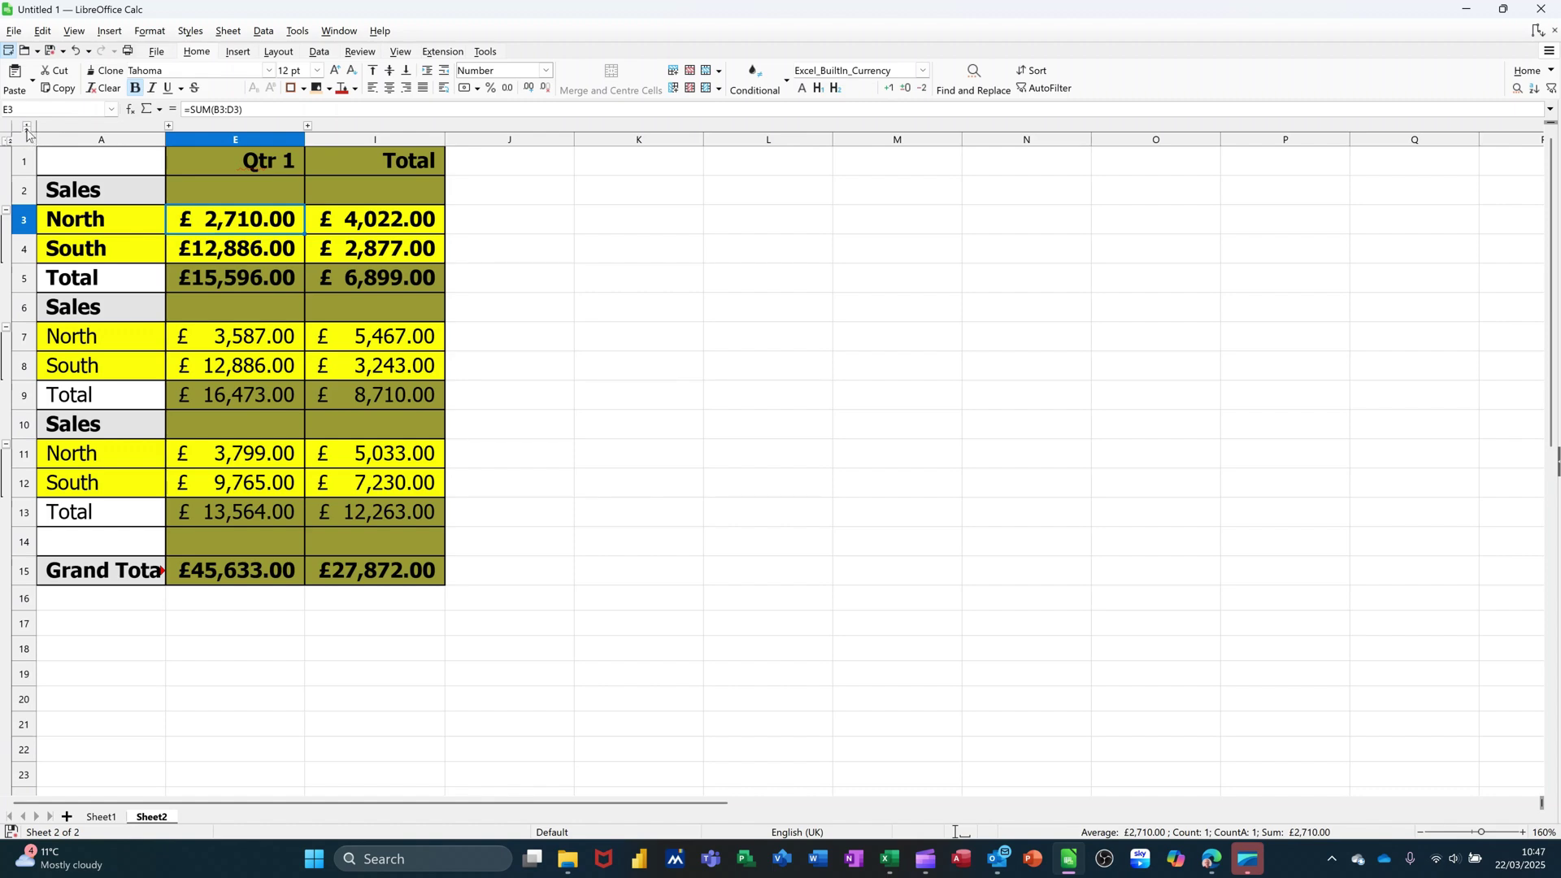
{"action": "left_click", "coordinate": [27, 129]}
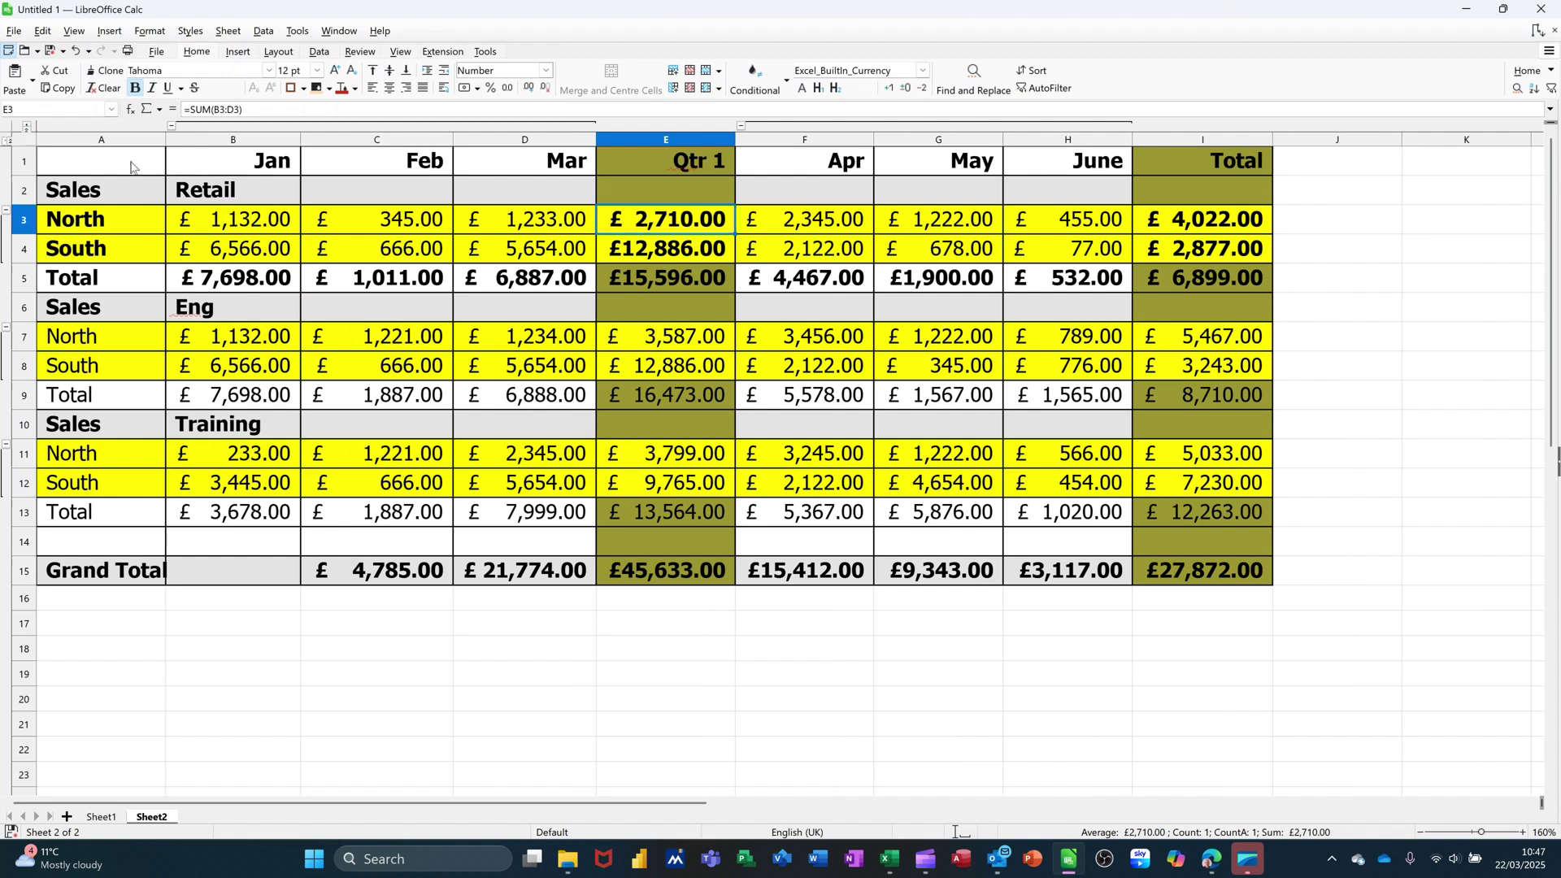
{"action": "left_click", "coordinate": [188, 194]}
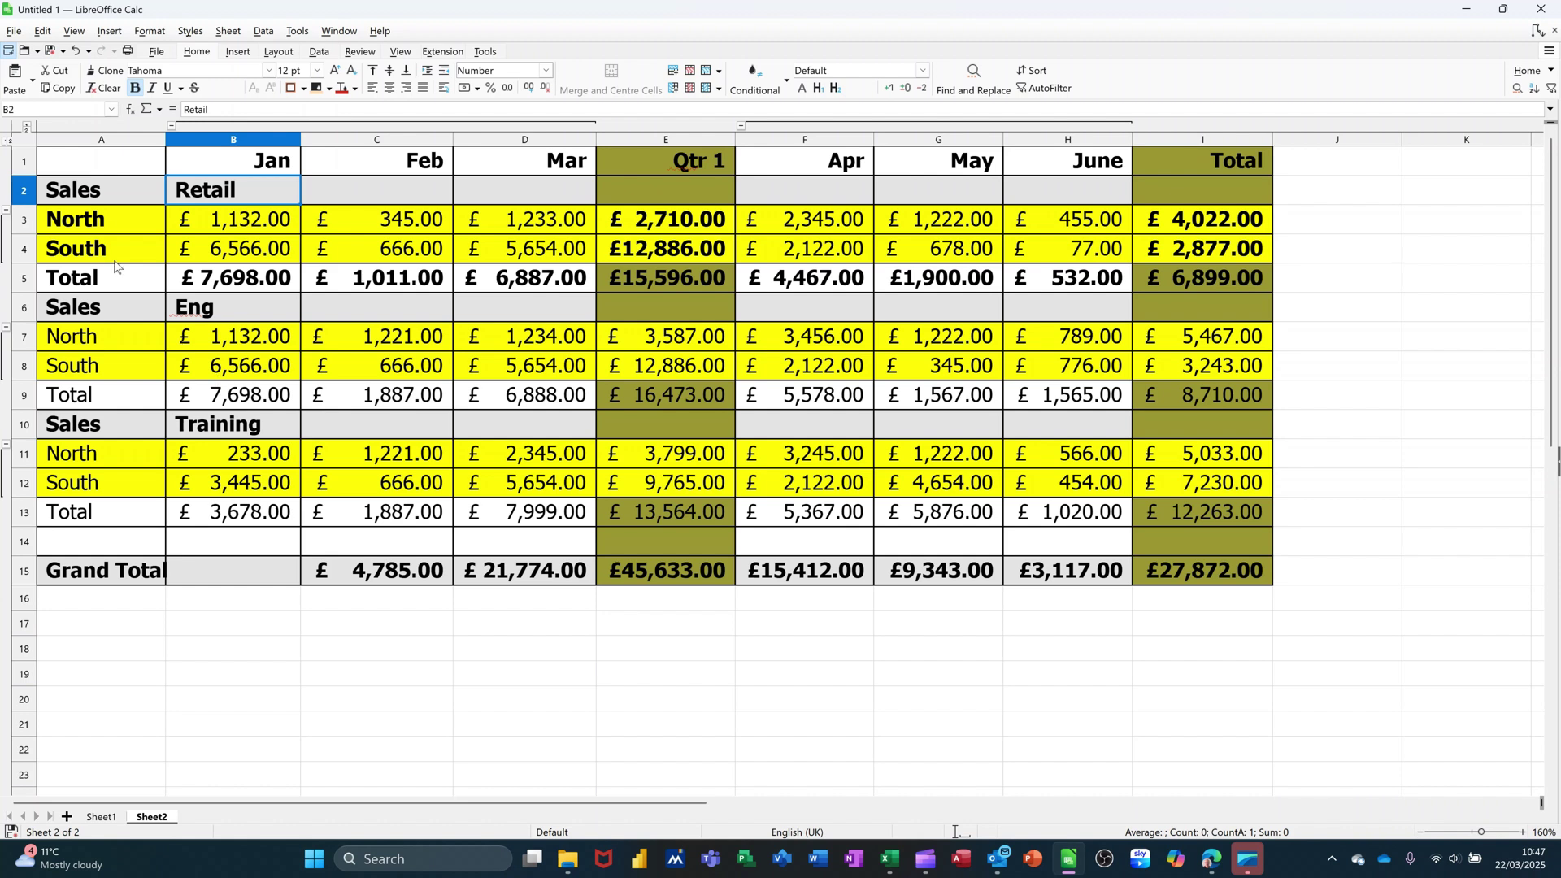
{"action": "left_click", "coordinate": [75, 202]}
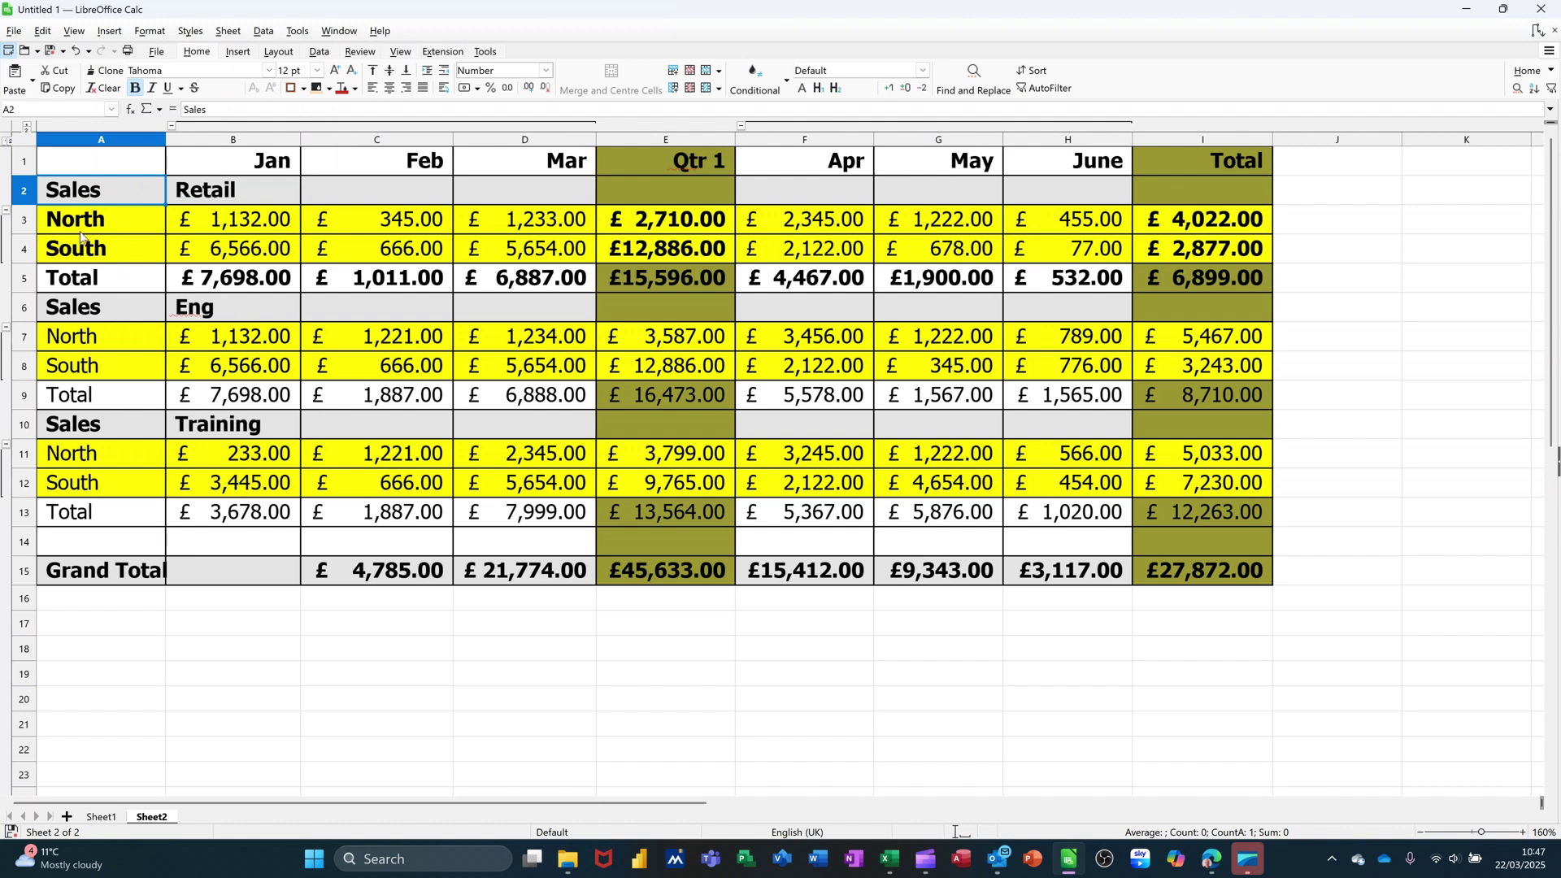
{"action": "left_click", "coordinate": [457, 376]}
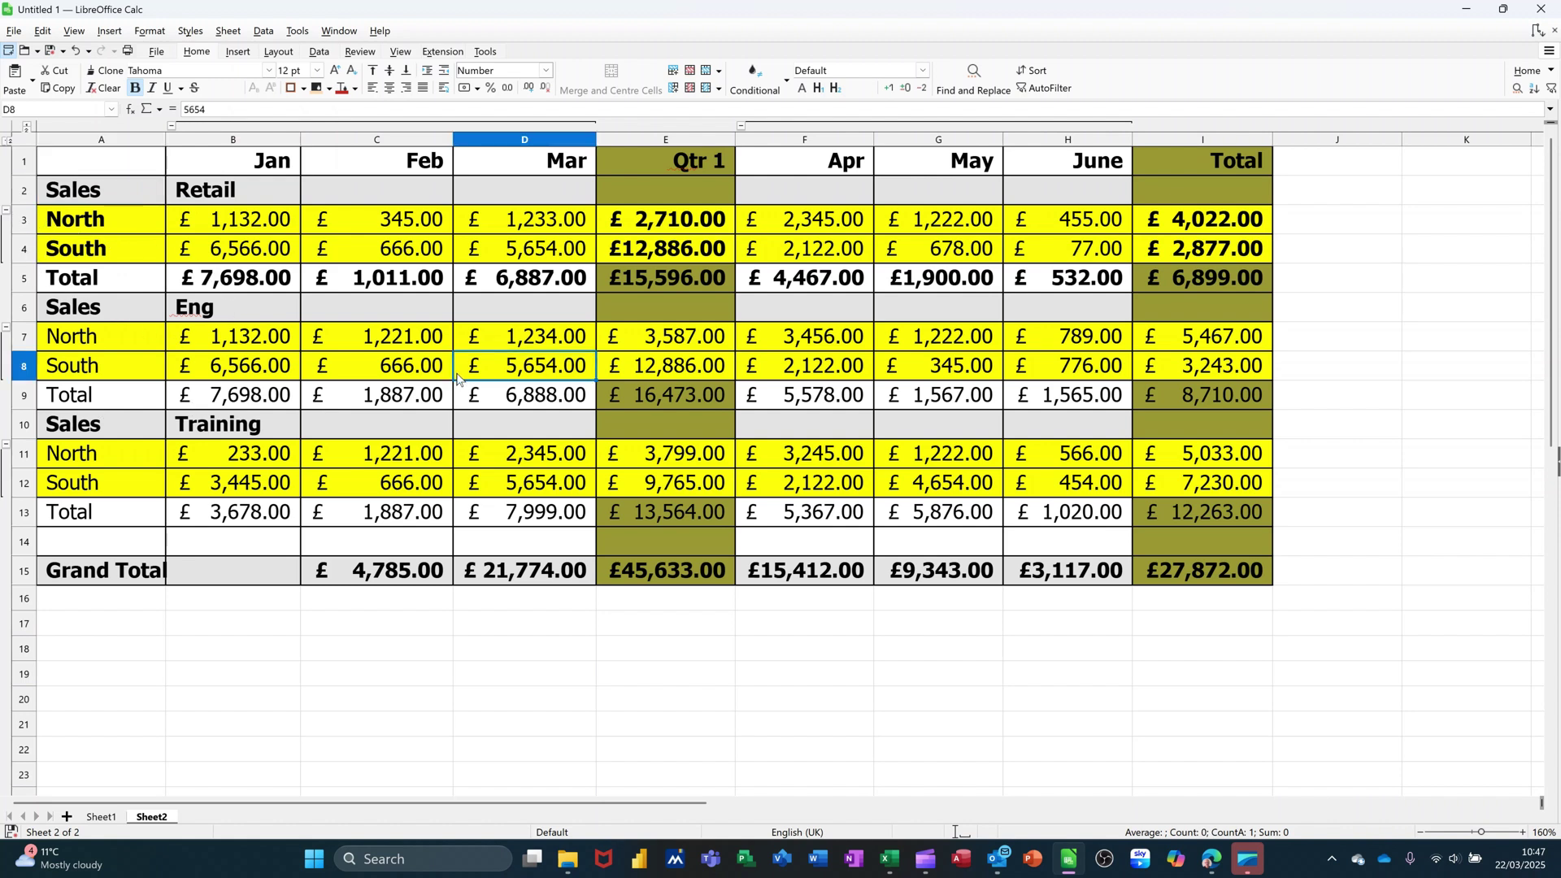